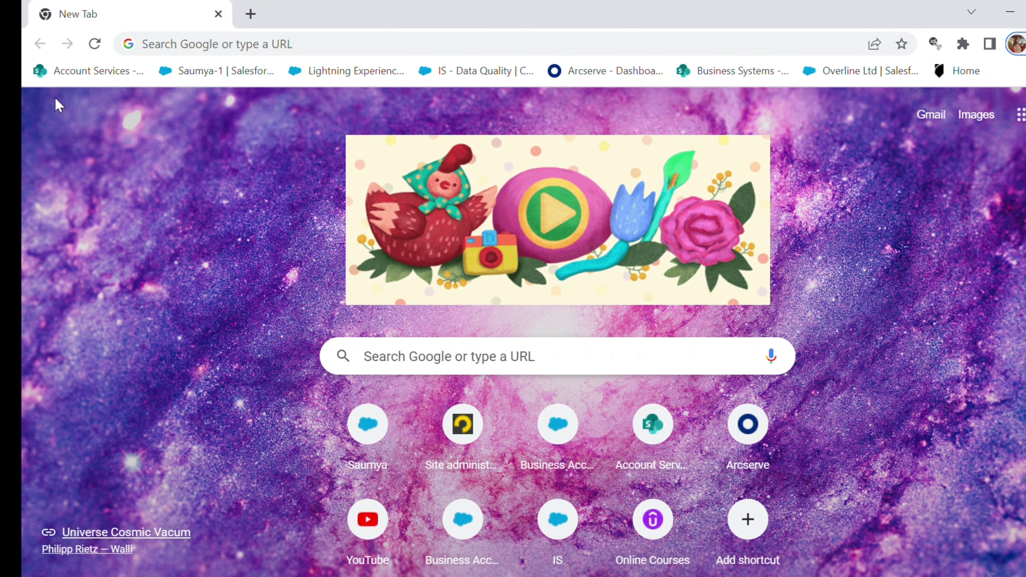
- Search Google for 'w3schools excel' by picking it from the address bar history suggestions
{"action": "left_click", "coordinate": [156, 49]}
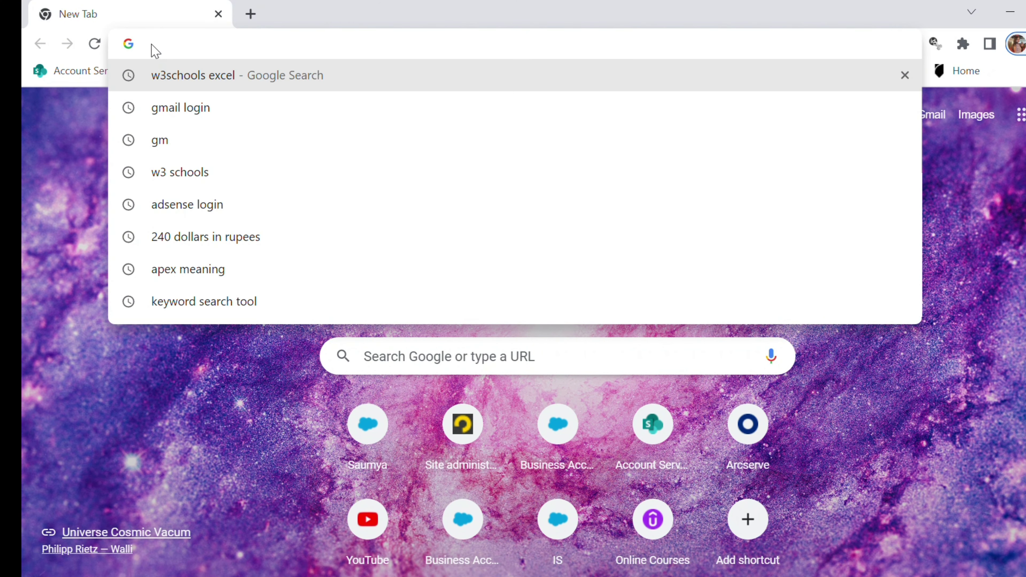
{"action": "type", "text": "Www.salesforce.com"}
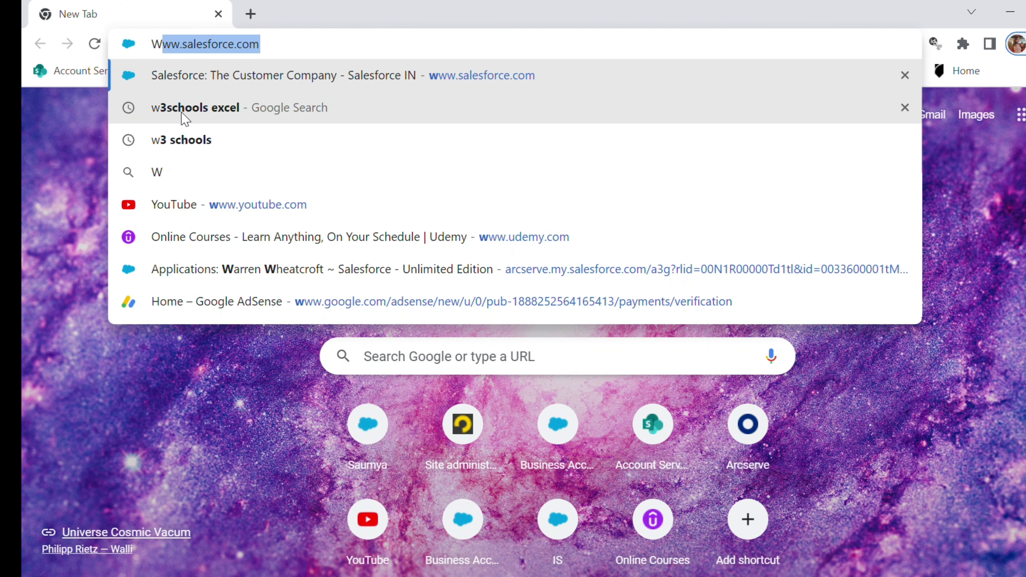
{"action": "left_click", "coordinate": [184, 117]}
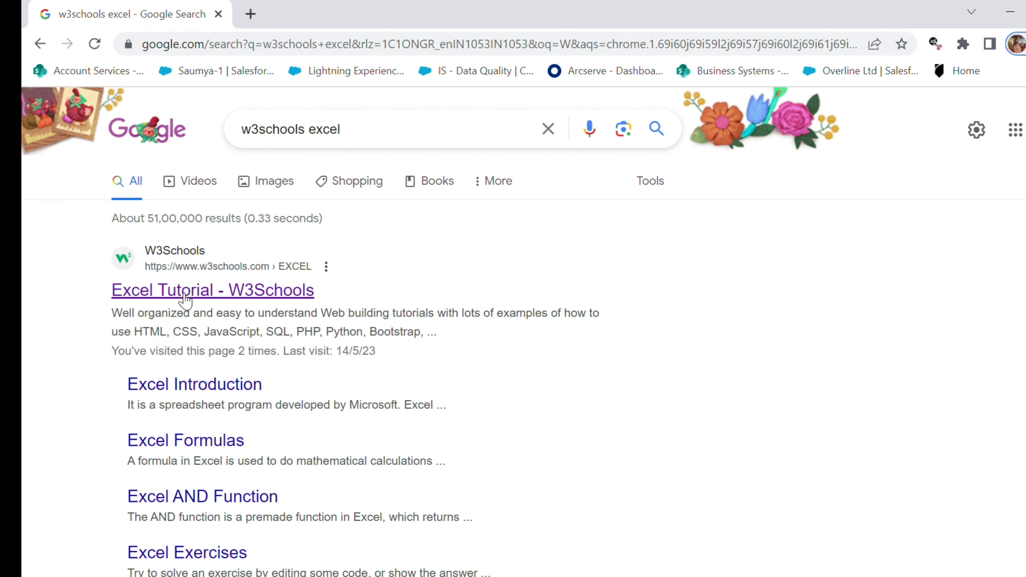
- Open the 'Excel Tutorial - W3Schools' result and scroll through its sidebar of lessons
{"action": "left_click", "coordinate": [214, 291]}
{"action": "scroll", "coordinate": [190, 311], "scroll_direction": "up", "scroll_amount": 3}
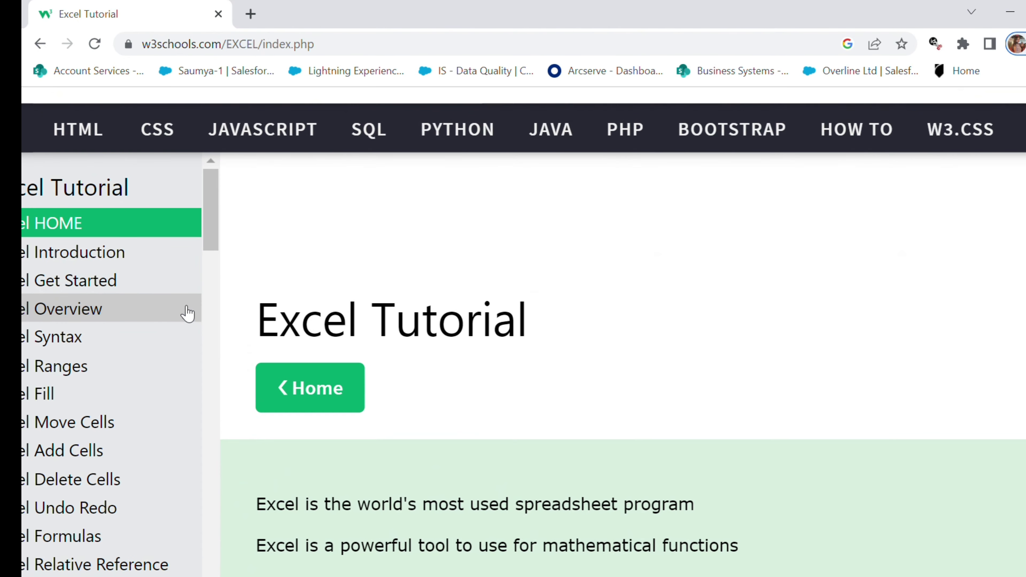
{"action": "scroll", "coordinate": [167, 321], "scroll_direction": "up", "scroll_amount": 3}
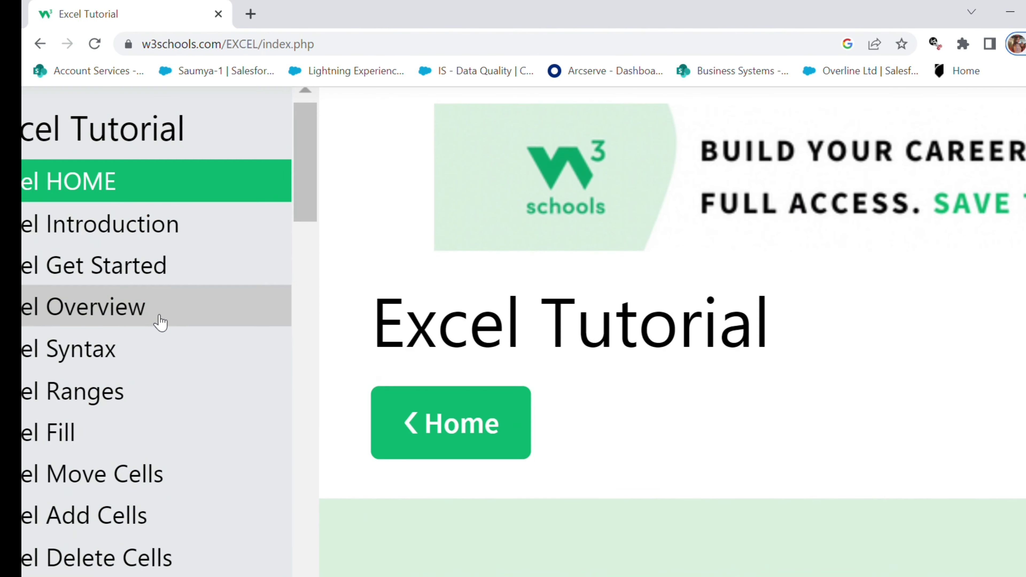
{"action": "scroll", "coordinate": [155, 322], "scroll_direction": "left", "scroll_amount": 3}
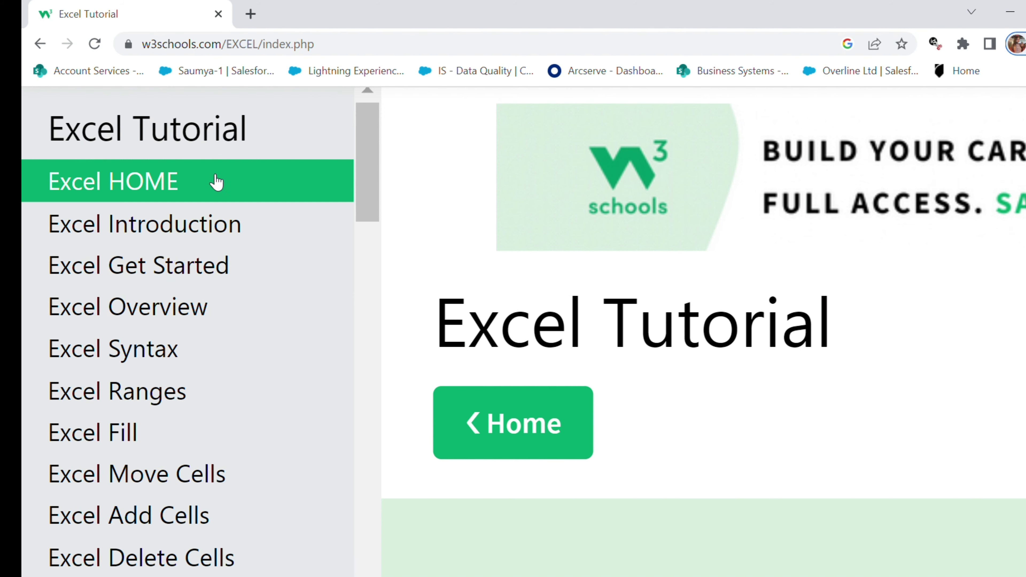
{"action": "scroll", "coordinate": [213, 188], "scroll_direction": "down", "scroll_amount": 5}
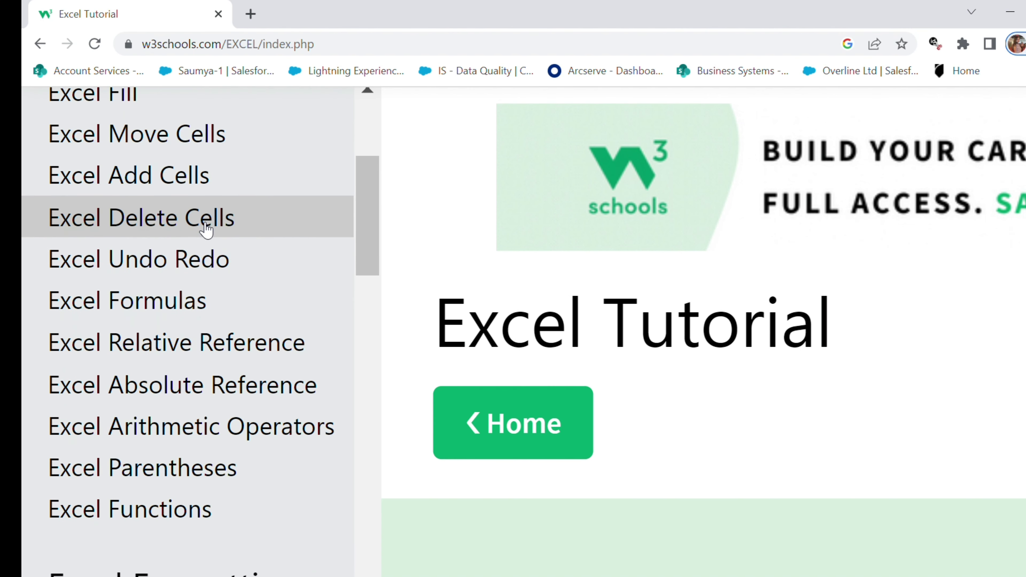
{"action": "scroll", "coordinate": [205, 229], "scroll_direction": "down", "scroll_amount": 3}
{"action": "scroll", "coordinate": [206, 227], "scroll_direction": "up", "scroll_amount": 8}
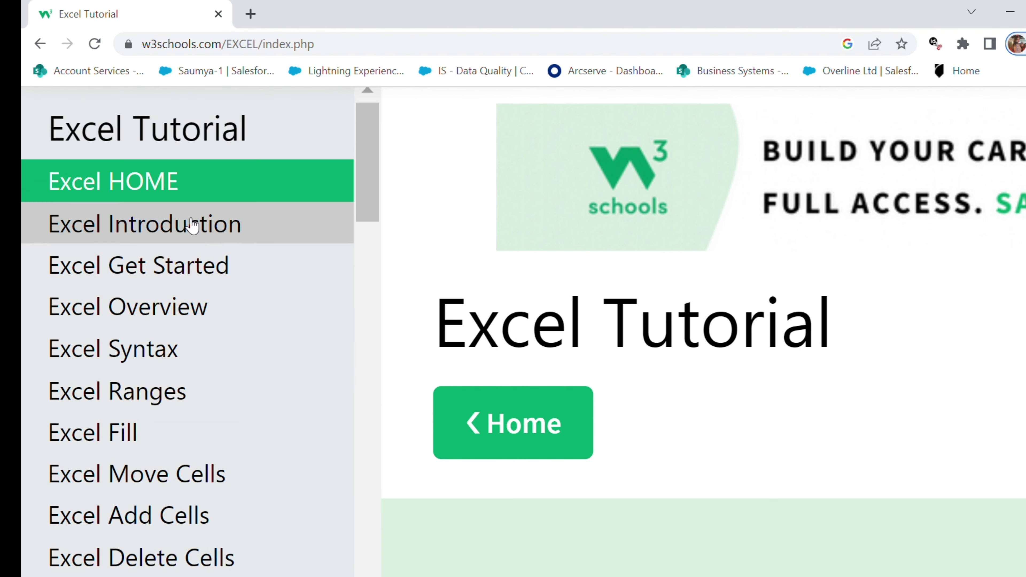
{"action": "scroll", "coordinate": [173, 321], "scroll_direction": "down", "scroll_amount": 3}
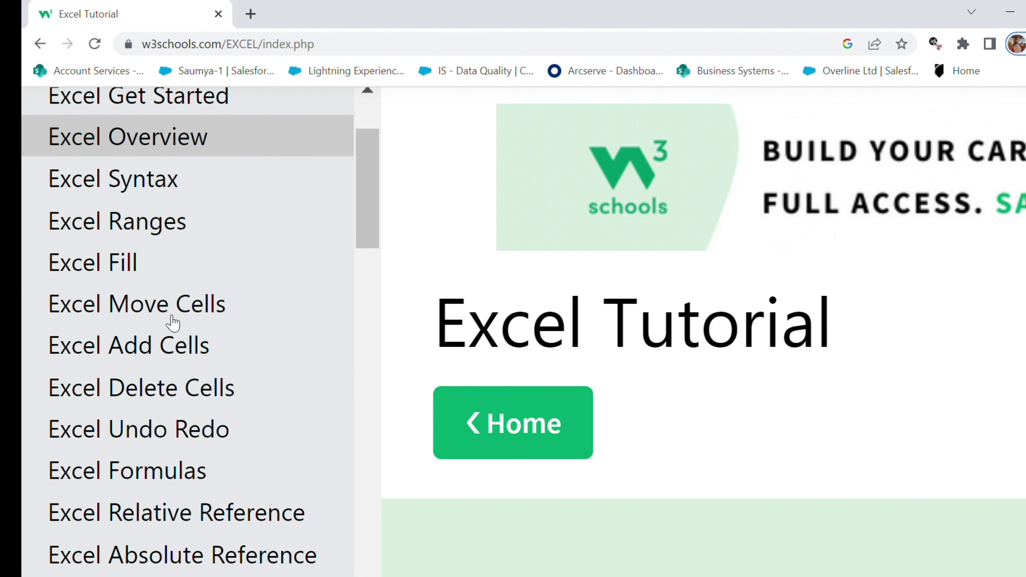
{"action": "scroll", "coordinate": [173, 322], "scroll_direction": "down", "scroll_amount": 4}
{"action": "scroll", "coordinate": [171, 345], "scroll_direction": "down", "scroll_amount": 3}
{"action": "scroll", "coordinate": [172, 344], "scroll_direction": "down", "scroll_amount": 2}
{"action": "scroll", "coordinate": [173, 311], "scroll_direction": "down", "scroll_amount": 5}
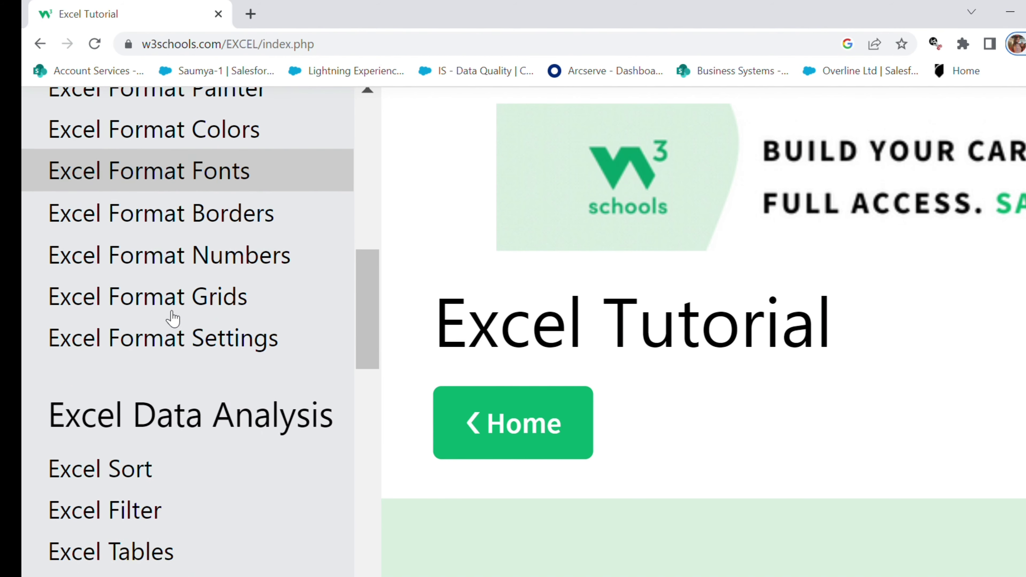
{"action": "scroll", "coordinate": [173, 319], "scroll_direction": "down", "scroll_amount": 8}
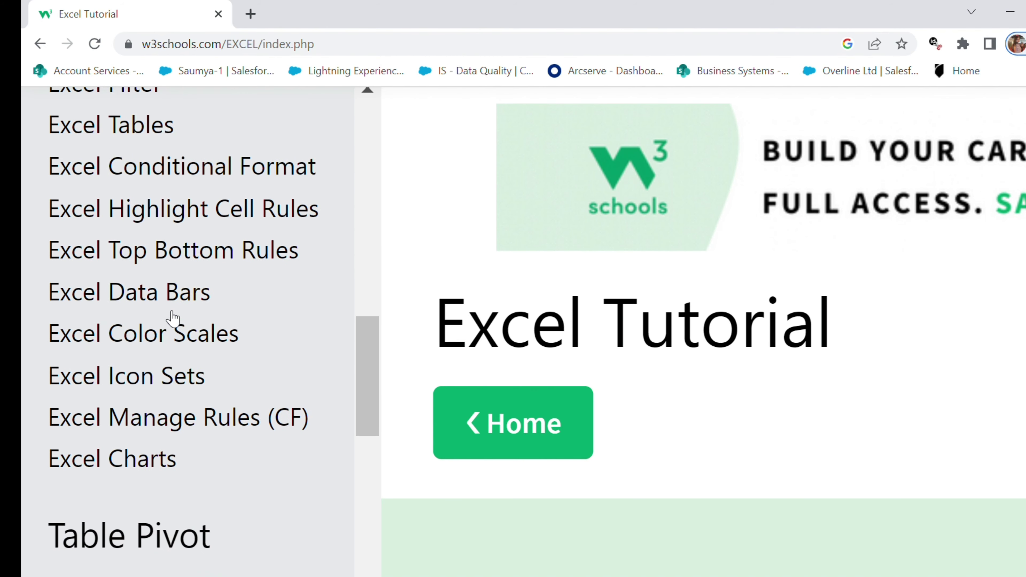
{"action": "scroll", "coordinate": [173, 319], "scroll_direction": "down", "scroll_amount": 7}
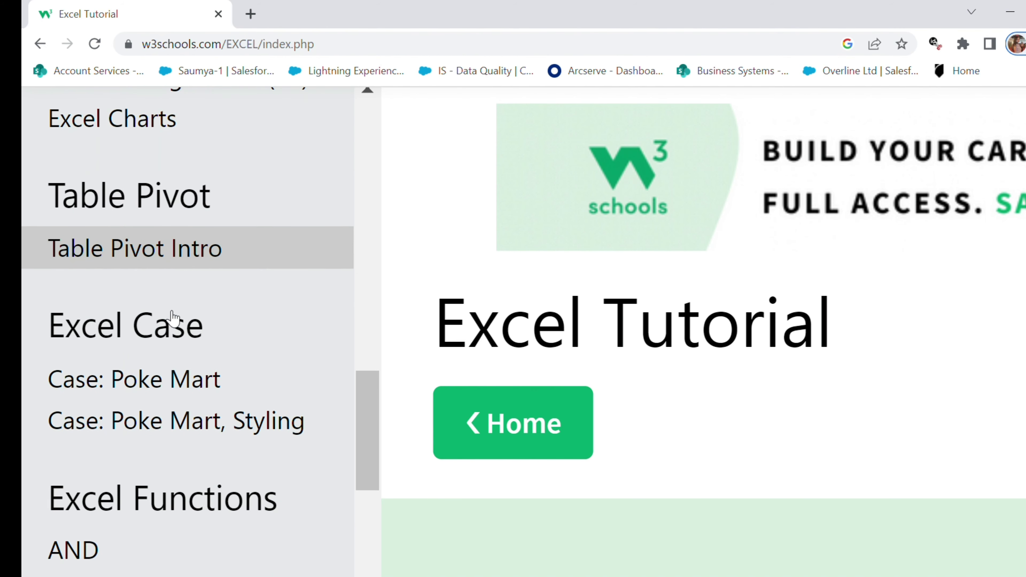
{"action": "scroll", "coordinate": [173, 319], "scroll_direction": "down", "scroll_amount": 10}
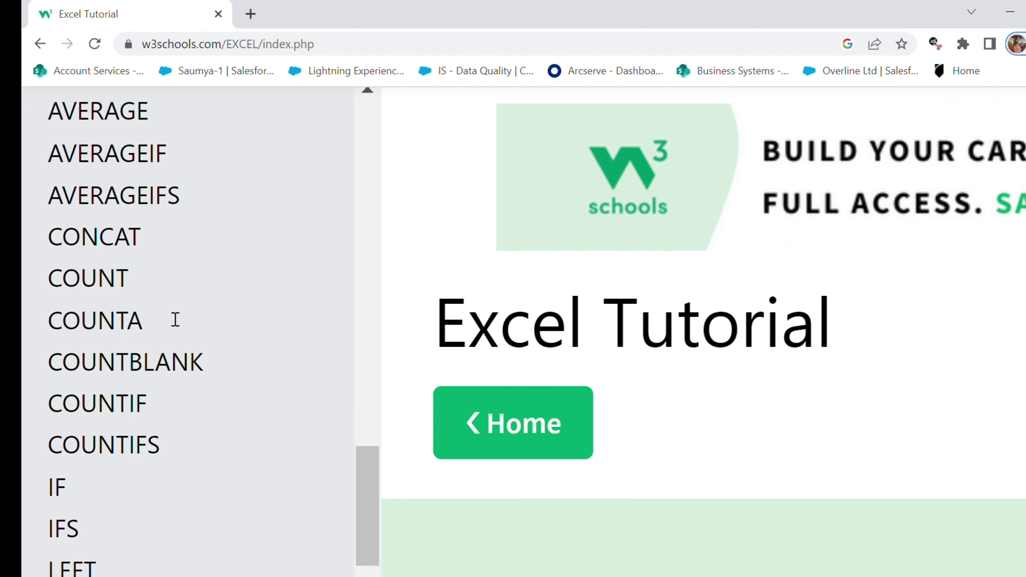
{"action": "scroll", "coordinate": [175, 319], "scroll_direction": "down", "scroll_amount": 14}
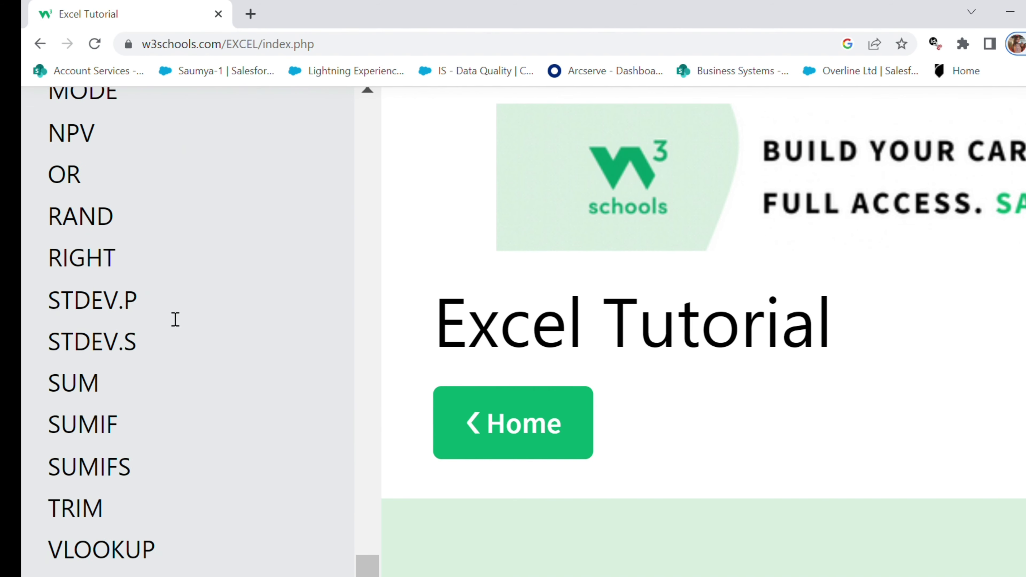
{"action": "scroll", "coordinate": [175, 320], "scroll_direction": "down", "scroll_amount": 16}
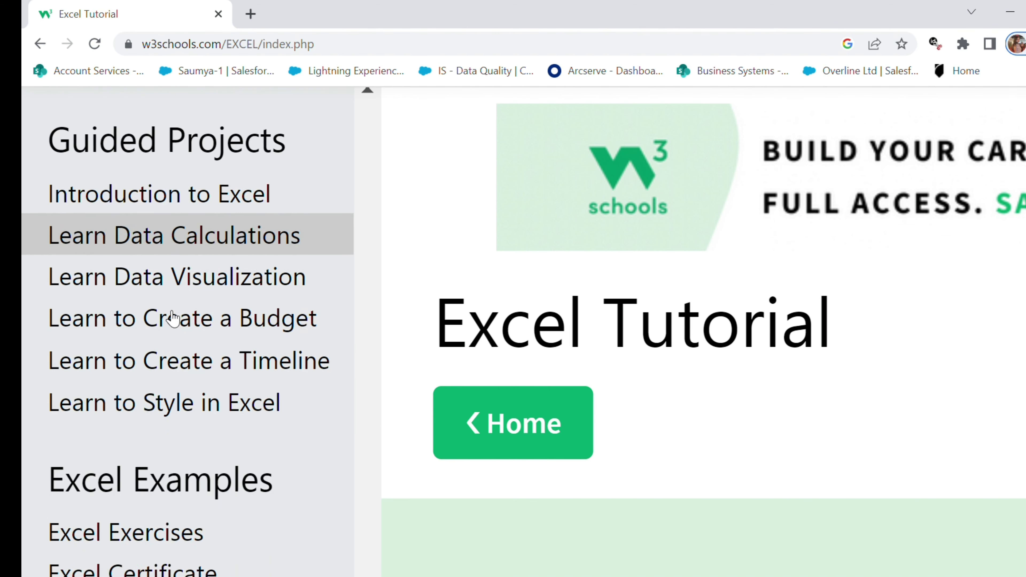
{"action": "scroll", "coordinate": [166, 345], "scroll_direction": "down", "scroll_amount": 7}
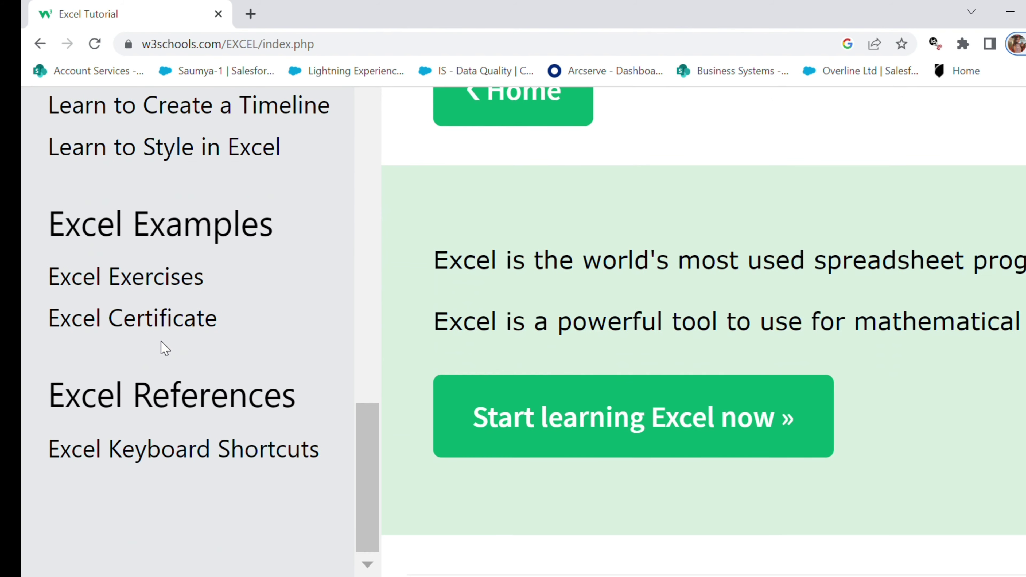
{"action": "scroll", "coordinate": [166, 344], "scroll_direction": "up", "scroll_amount": 16}
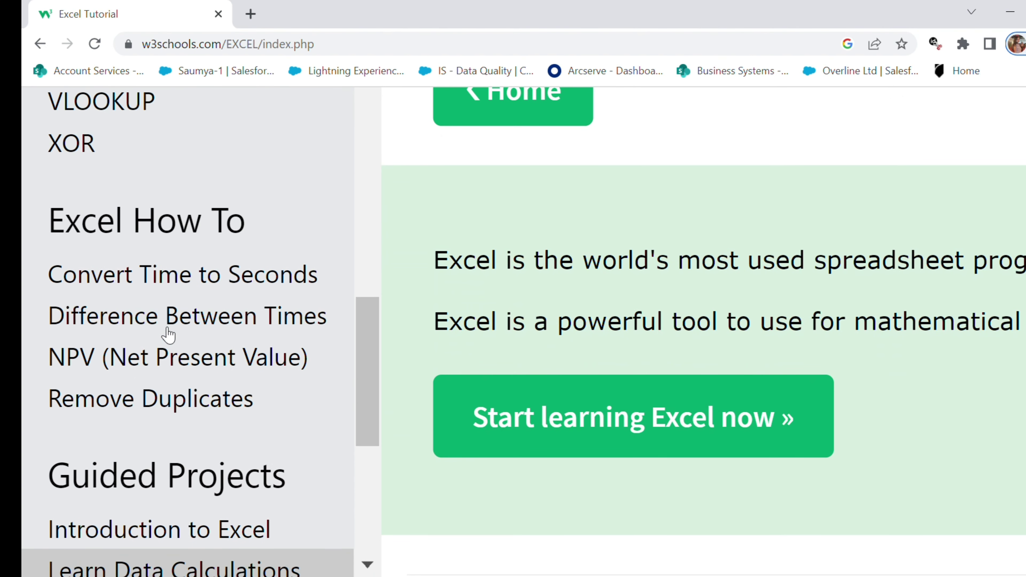
{"action": "scroll", "coordinate": [167, 334], "scroll_direction": "up", "scroll_amount": 10}
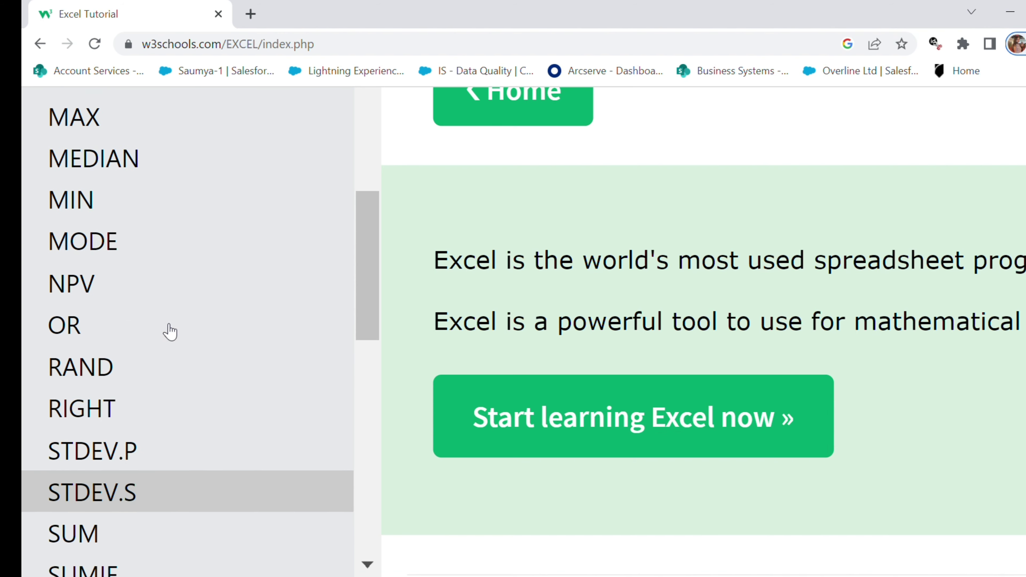
{"action": "scroll", "coordinate": [172, 327], "scroll_direction": "up", "scroll_amount": 14}
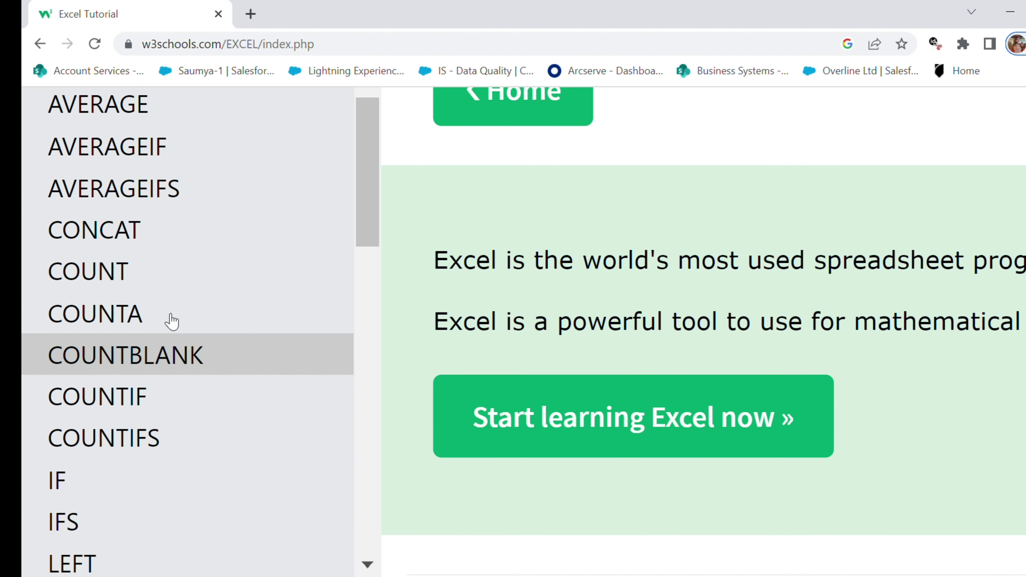
{"action": "scroll", "coordinate": [172, 322], "scroll_direction": "up", "scroll_amount": 9}
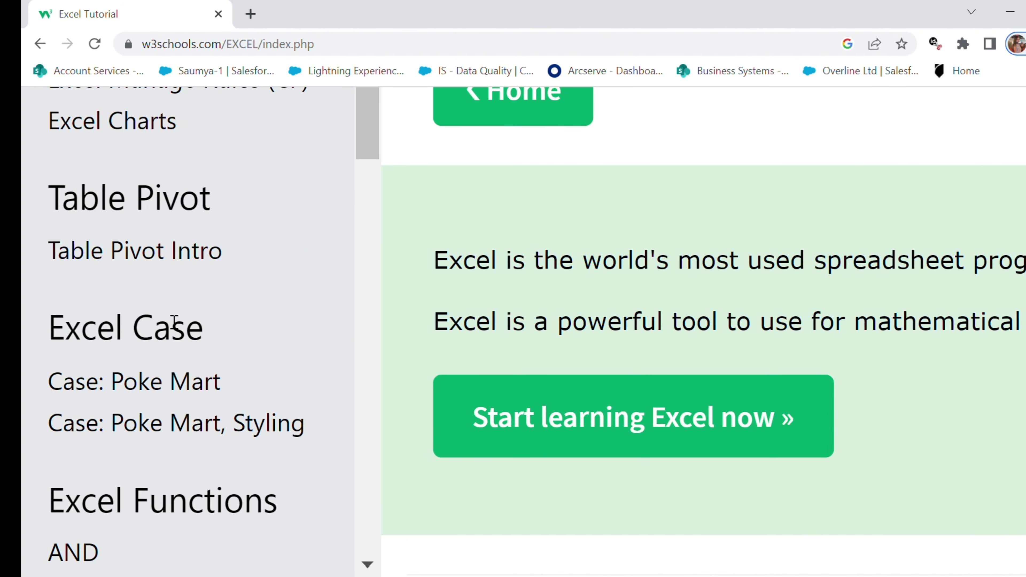
{"action": "scroll", "coordinate": [173, 322], "scroll_direction": "up", "scroll_amount": 9}
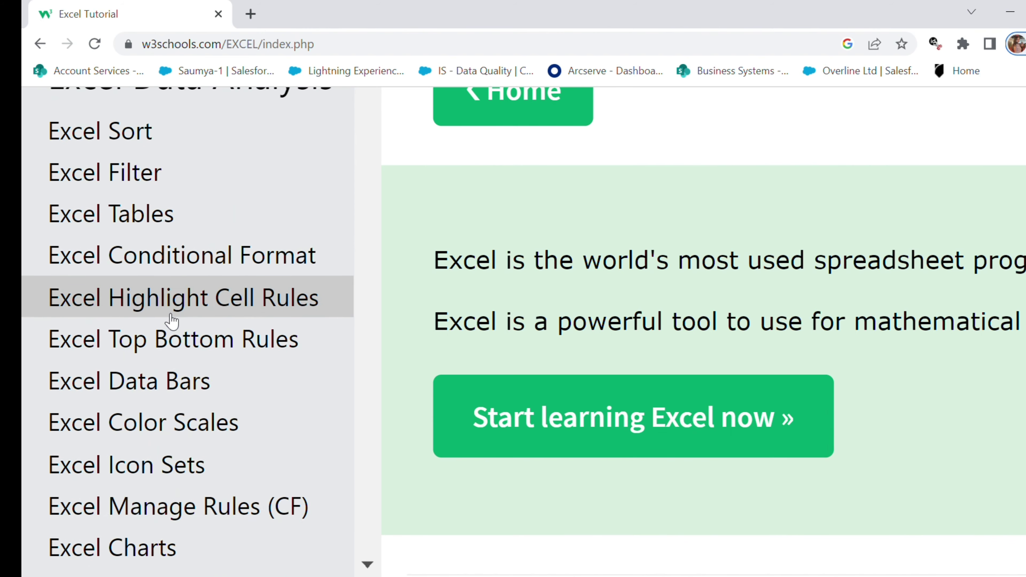
{"action": "scroll", "coordinate": [172, 321], "scroll_direction": "up", "scroll_amount": 2}
{"action": "scroll", "coordinate": [172, 323], "scroll_direction": "down", "scroll_amount": 4}
{"action": "scroll", "coordinate": [173, 322], "scroll_direction": "up", "scroll_amount": 1}
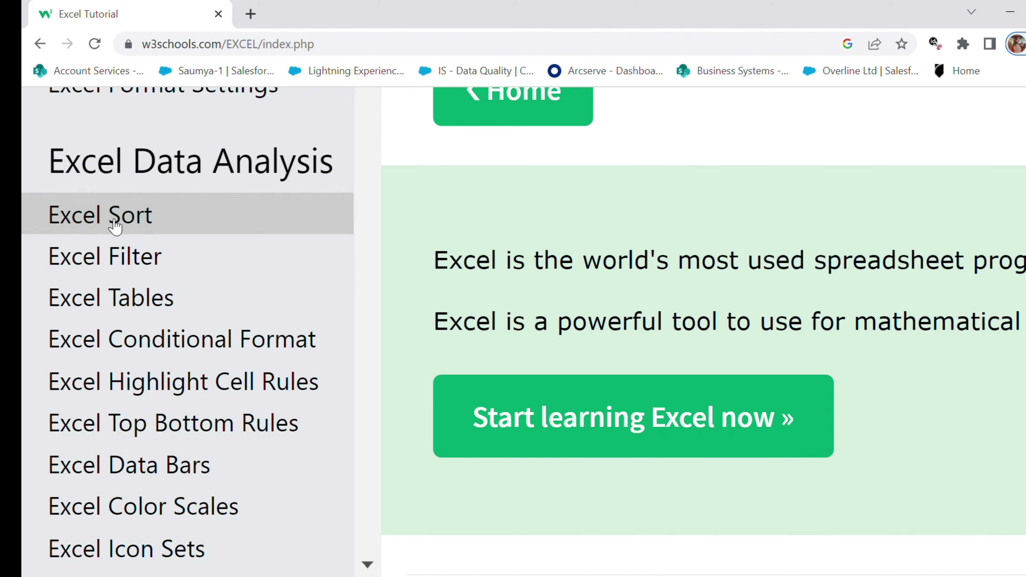
- Open the Excel Sort lesson and scroll through it
{"action": "left_click", "coordinate": [178, 237]}
{"action": "scroll", "coordinate": [286, 270], "scroll_direction": "down", "scroll_amount": 5}
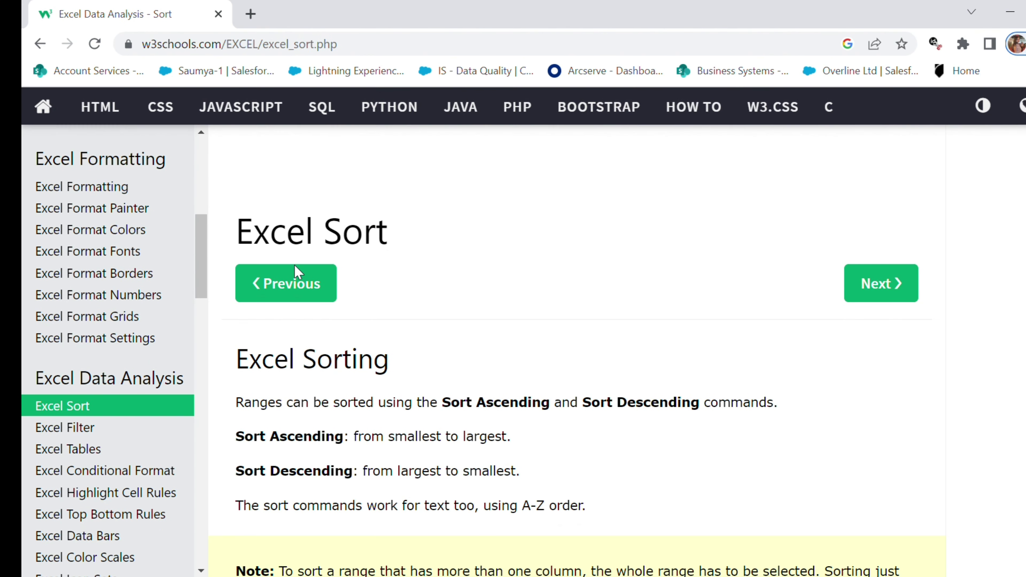
{"action": "scroll", "coordinate": [306, 279], "scroll_direction": "down", "scroll_amount": 12}
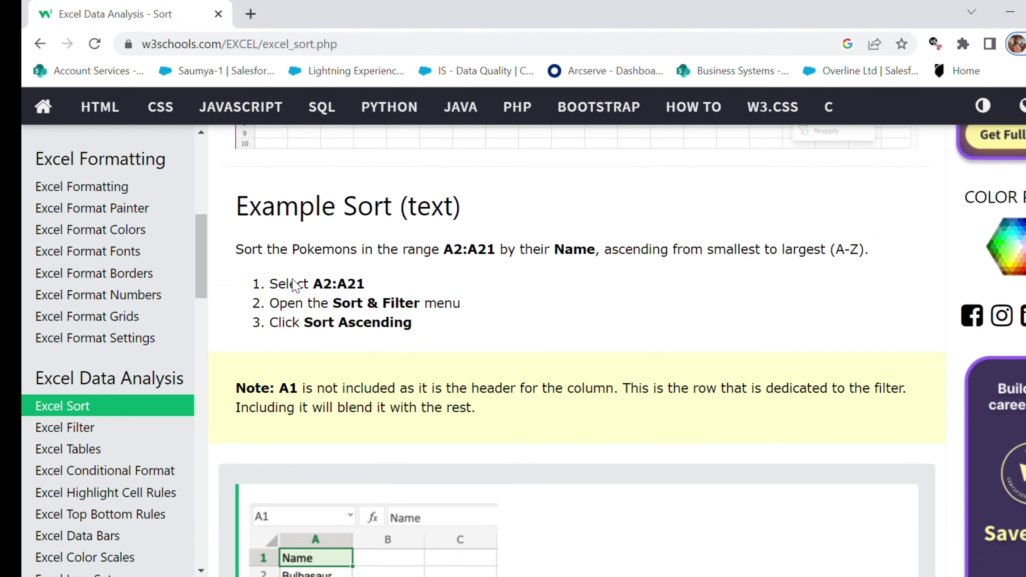
{"action": "scroll", "coordinate": [297, 285], "scroll_direction": "down", "scroll_amount": 5}
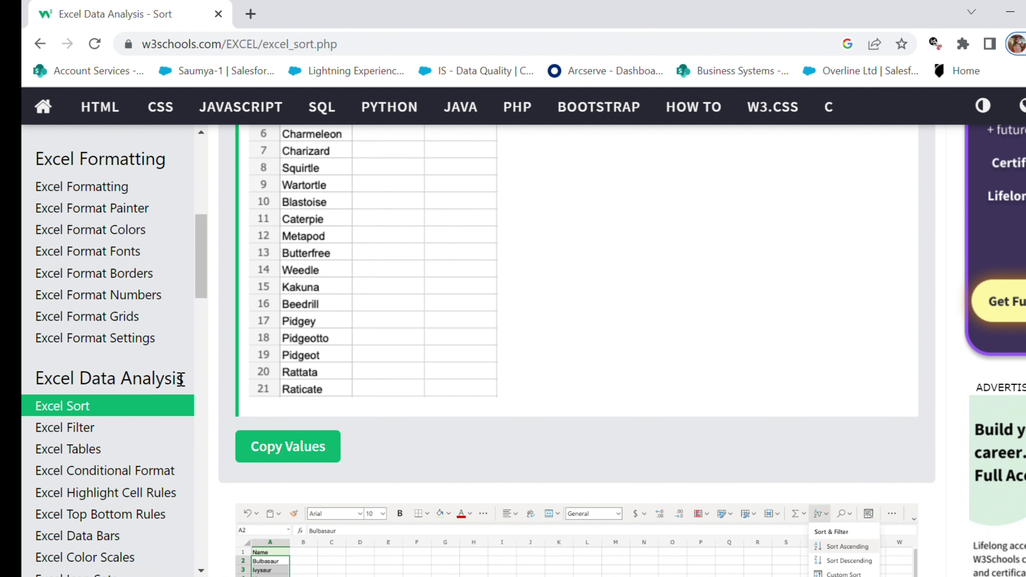
- Open the Excel Filter lesson and read through its examples
{"action": "left_click", "coordinate": [89, 428]}
{"action": "scroll", "coordinate": [273, 432], "scroll_direction": "down", "scroll_amount": 10}
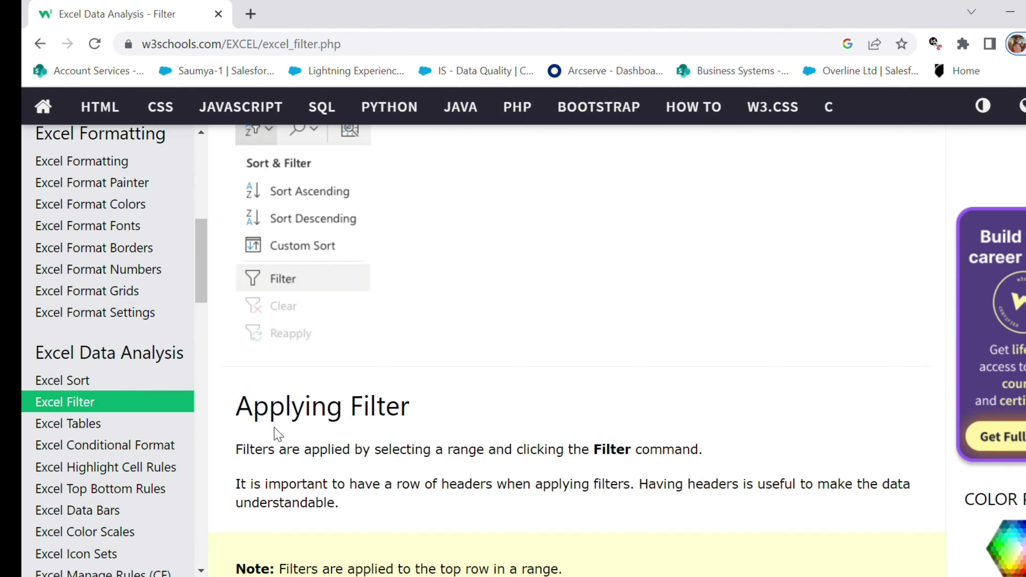
{"action": "scroll", "coordinate": [278, 434], "scroll_direction": "down", "scroll_amount": 18}
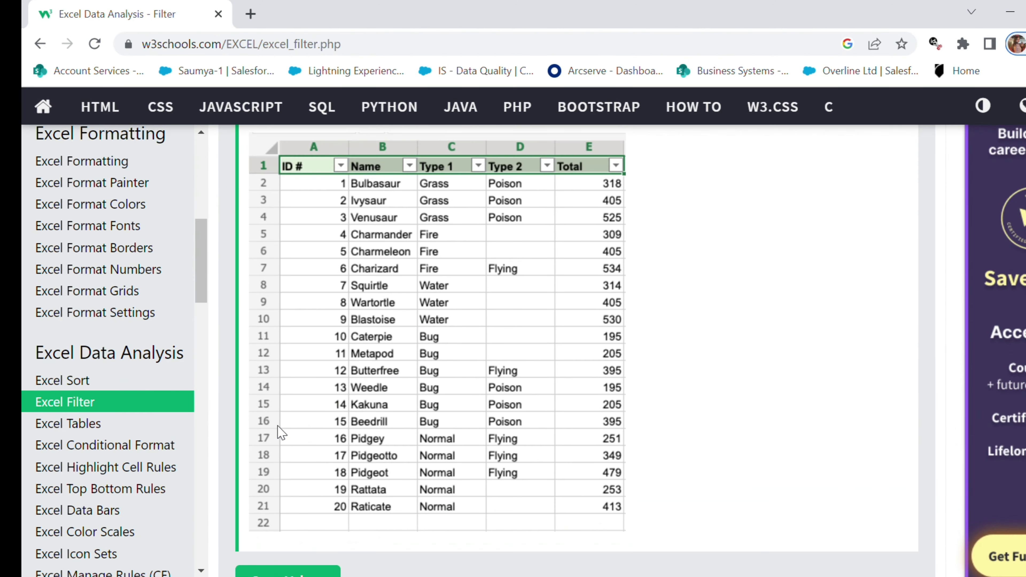
{"action": "scroll", "coordinate": [346, 234], "scroll_direction": "up", "scroll_amount": 2}
{"action": "scroll", "coordinate": [295, 424], "scroll_direction": "down", "scroll_amount": 4}
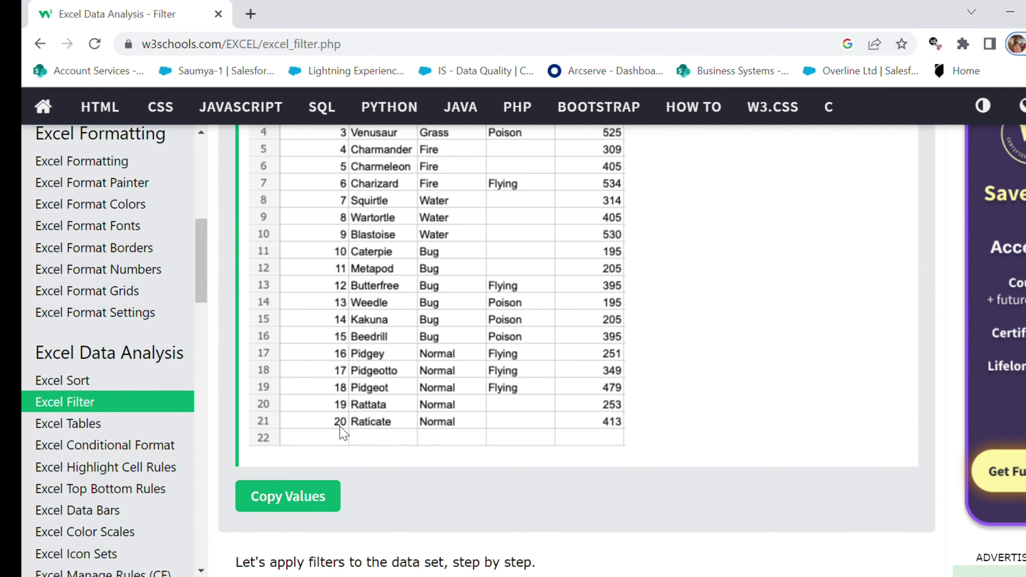
{"action": "scroll", "coordinate": [343, 434], "scroll_direction": "up", "scroll_amount": 3}
{"action": "scroll", "coordinate": [355, 352], "scroll_direction": "down", "scroll_amount": 5}
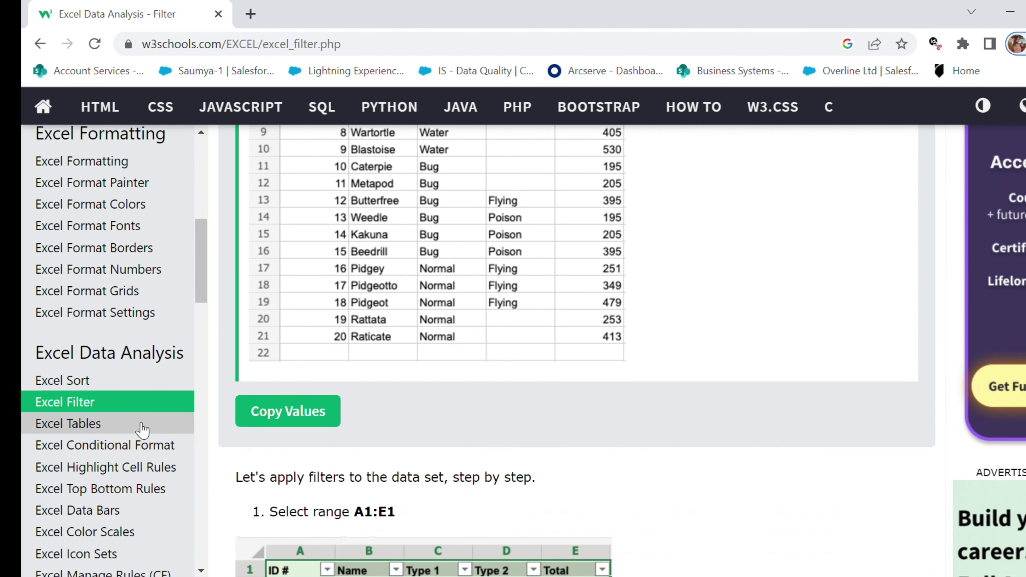
{"action": "scroll", "coordinate": [142, 432], "scroll_direction": "down", "scroll_amount": 2}
- Open the Excel Tables lesson and scroll to its range-to-table example
{"action": "left_click", "coordinate": [129, 343]}
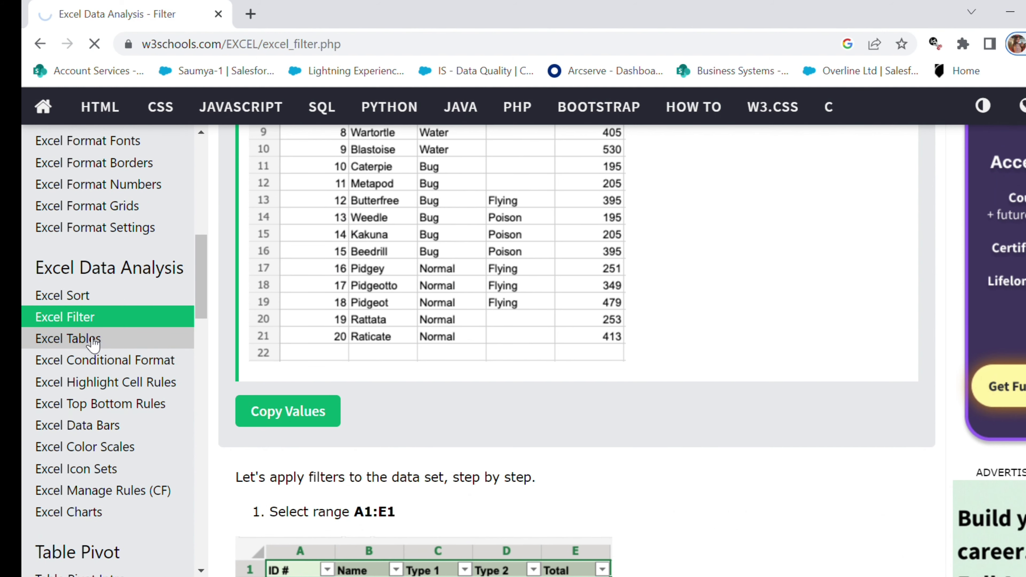
{"action": "scroll", "coordinate": [311, 425], "scroll_direction": "down", "scroll_amount": 5}
{"action": "scroll", "coordinate": [314, 425], "scroll_direction": "down", "scroll_amount": 15}
{"action": "scroll", "coordinate": [312, 427], "scroll_direction": "up", "scroll_amount": 3}
{"action": "scroll", "coordinate": [313, 425], "scroll_direction": "down", "scroll_amount": 10}
{"action": "scroll", "coordinate": [313, 425], "scroll_direction": "up", "scroll_amount": 1}
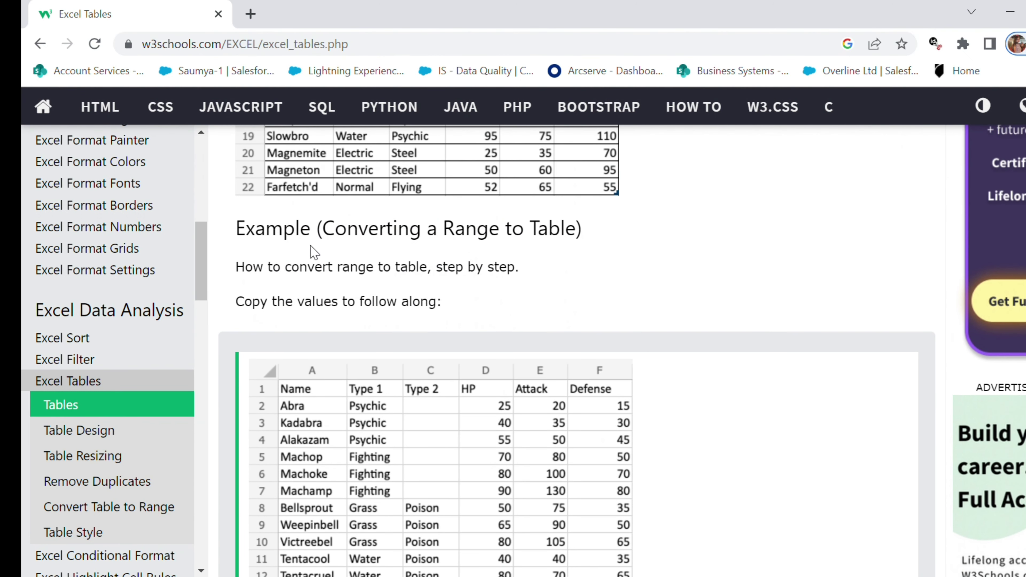
{"action": "left_click_drag", "start_coordinate": [322, 242], "coordinate": [483, 270]}
{"action": "scroll", "coordinate": [483, 269], "scroll_direction": "down", "scroll_amount": 4}
{"action": "scroll", "coordinate": [448, 325], "scroll_direction": "down", "scroll_amount": 5}
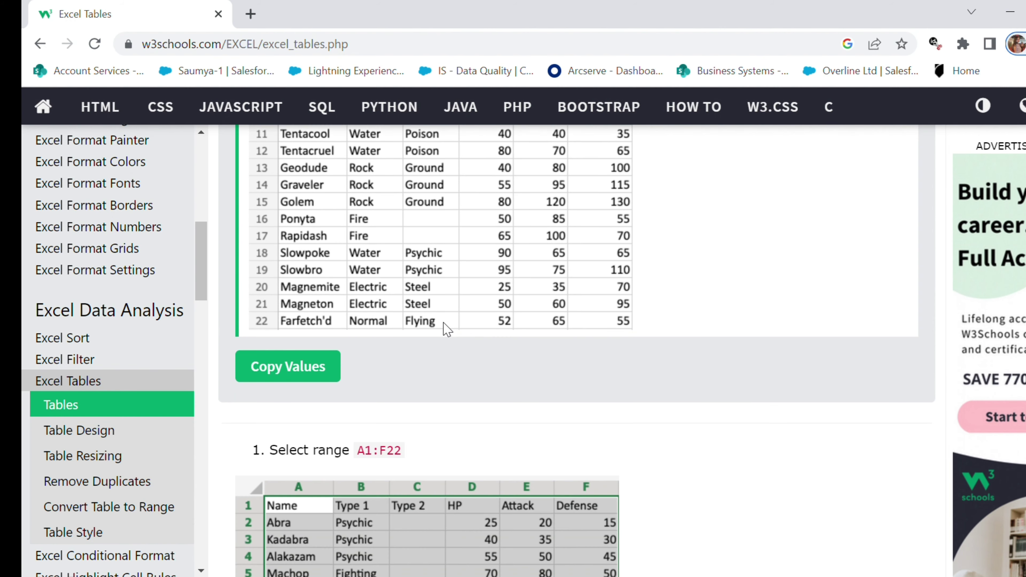
- Copy the Pokémon practice values, return to the Excel Sort lesson, and switch to Excel
{"action": "left_click", "coordinate": [327, 367]}
{"action": "scroll", "coordinate": [428, 388], "scroll_direction": "down", "scroll_amount": 2}
{"action": "scroll", "coordinate": [412, 384], "scroll_direction": "up", "scroll_amount": 8}
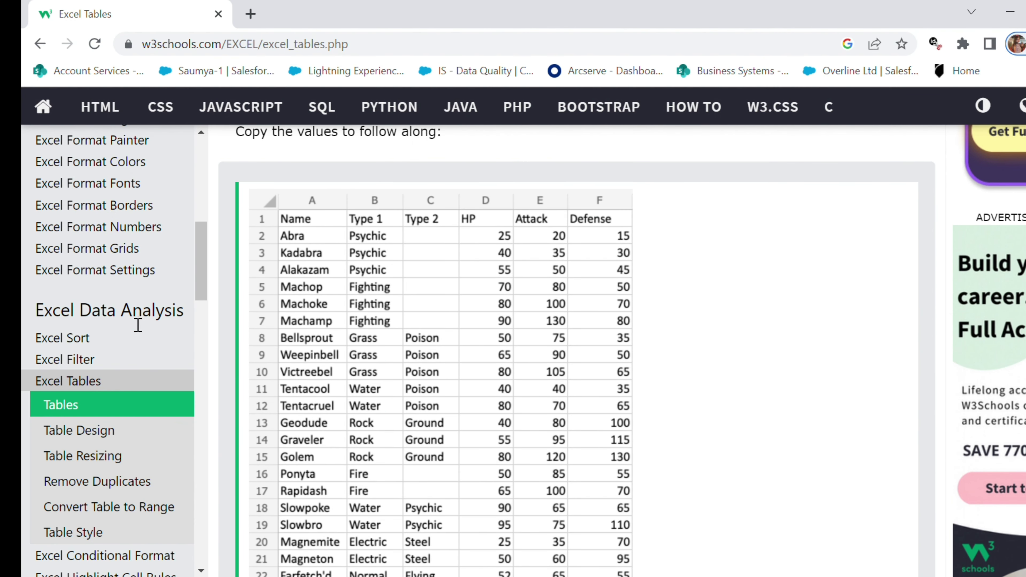
{"action": "left_click", "coordinate": [107, 339]}
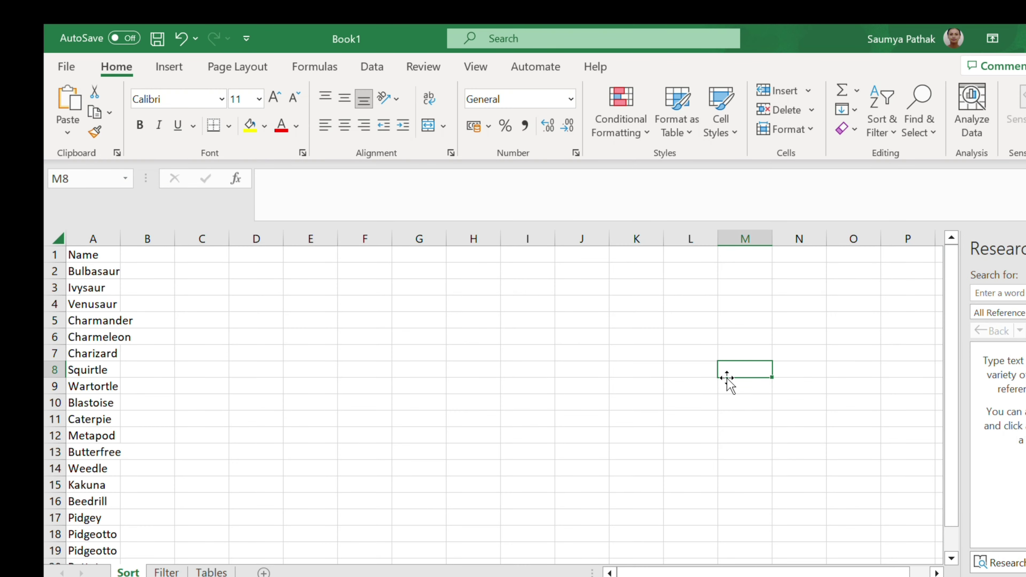
{"action": "key", "text": "F6"}
{"action": "left_click_drag", "start_coordinate": [82, 254], "coordinate": [106, 532]}
{"action": "scroll", "coordinate": [172, 470], "scroll_direction": "up", "scroll_amount": 1}
{"action": "left_click", "coordinate": [166, 572]}
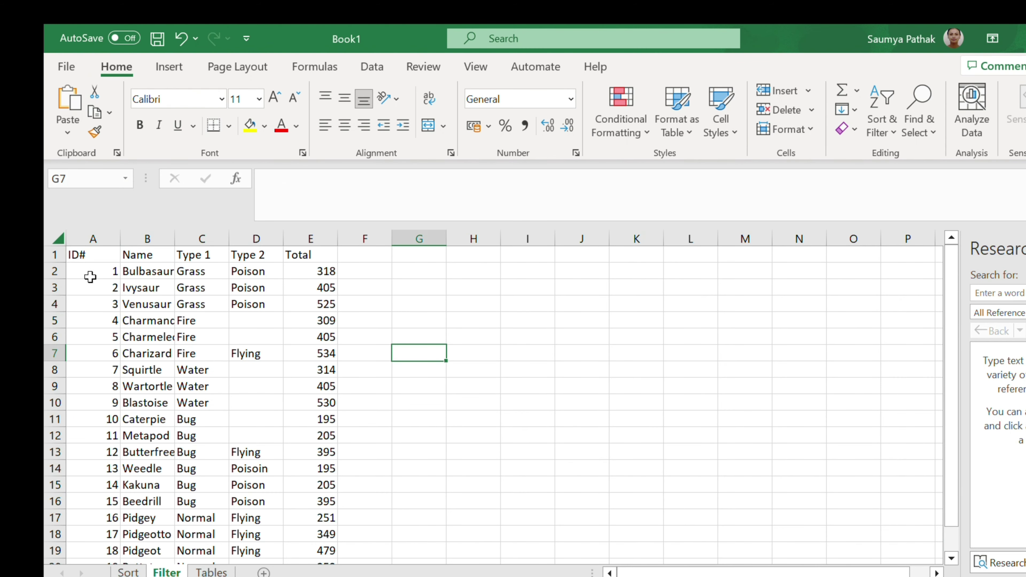
{"action": "left_click_drag", "start_coordinate": [81, 255], "coordinate": [327, 527]}
{"action": "scroll", "coordinate": [382, 460], "scroll_direction": "up", "scroll_amount": 1}
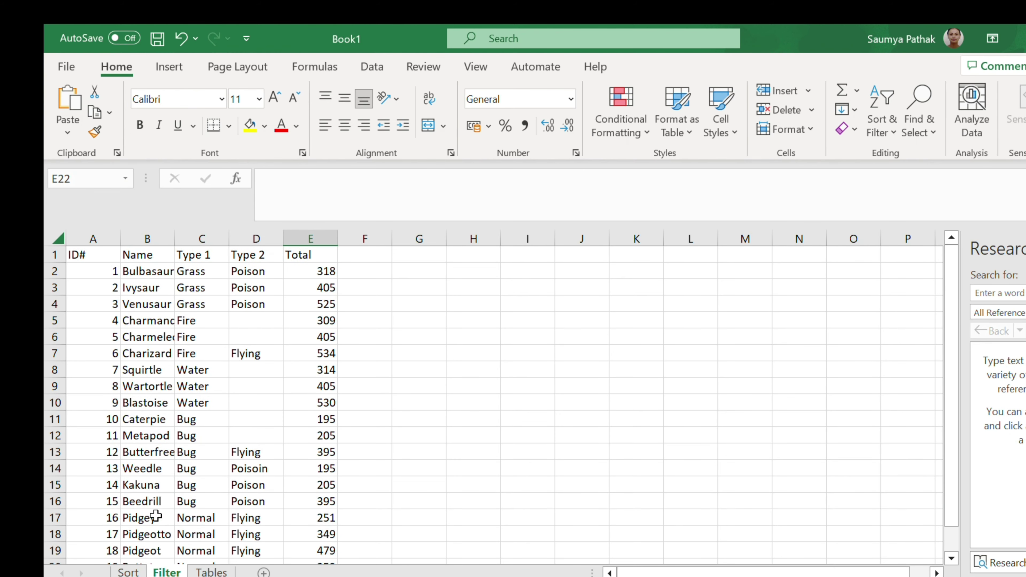
{"action": "left_click", "coordinate": [209, 572]}
{"action": "left_click_drag", "start_coordinate": [109, 262], "coordinate": [383, 520]}
{"action": "scroll", "coordinate": [343, 469], "scroll_direction": "up", "scroll_amount": 2}
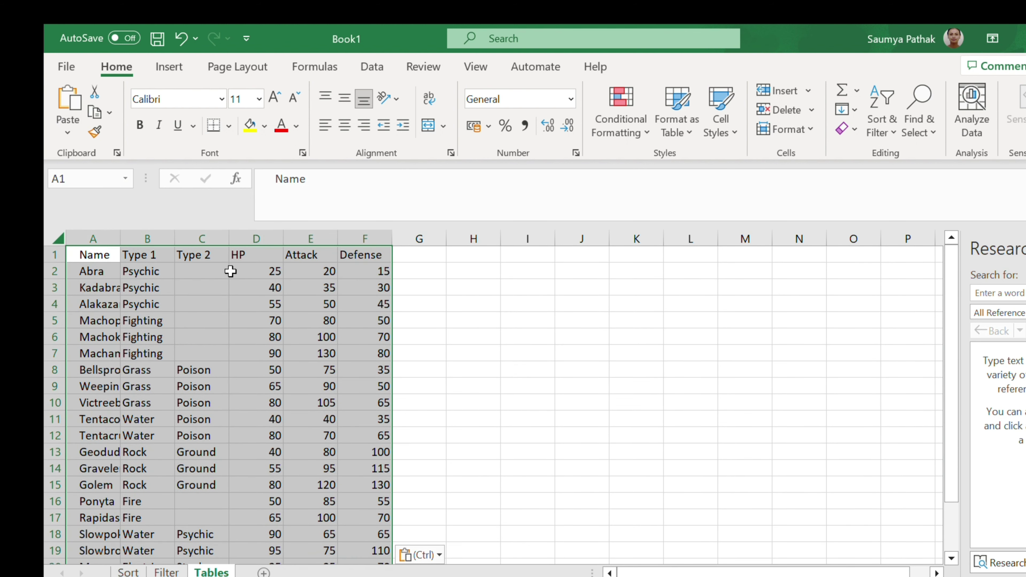
{"action": "left_click", "coordinate": [479, 320]}
{"action": "left_click", "coordinate": [129, 571]}
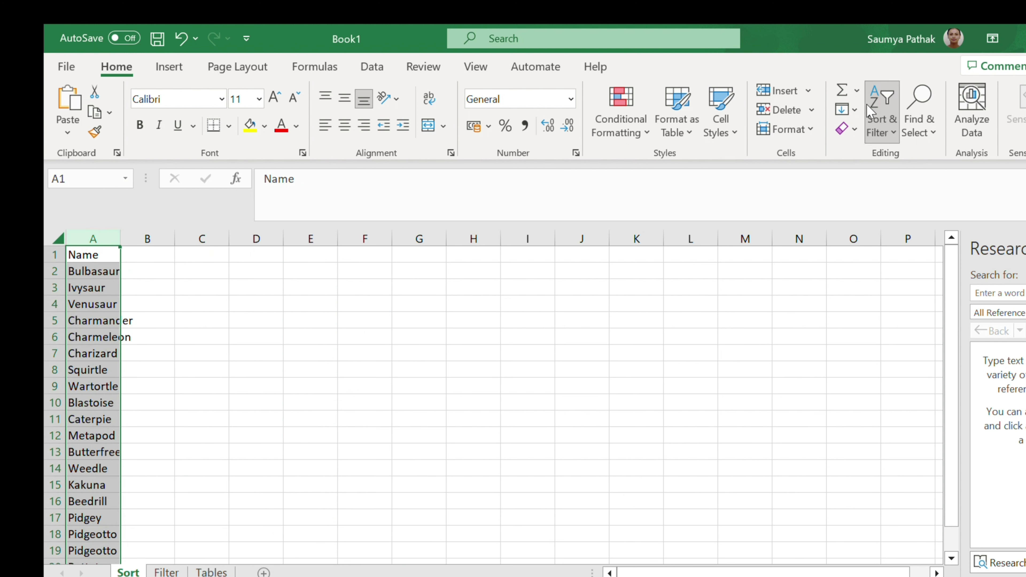
- Sort the names in column A of the Sort sheet from A to Z
{"action": "left_click", "coordinate": [905, 163]}
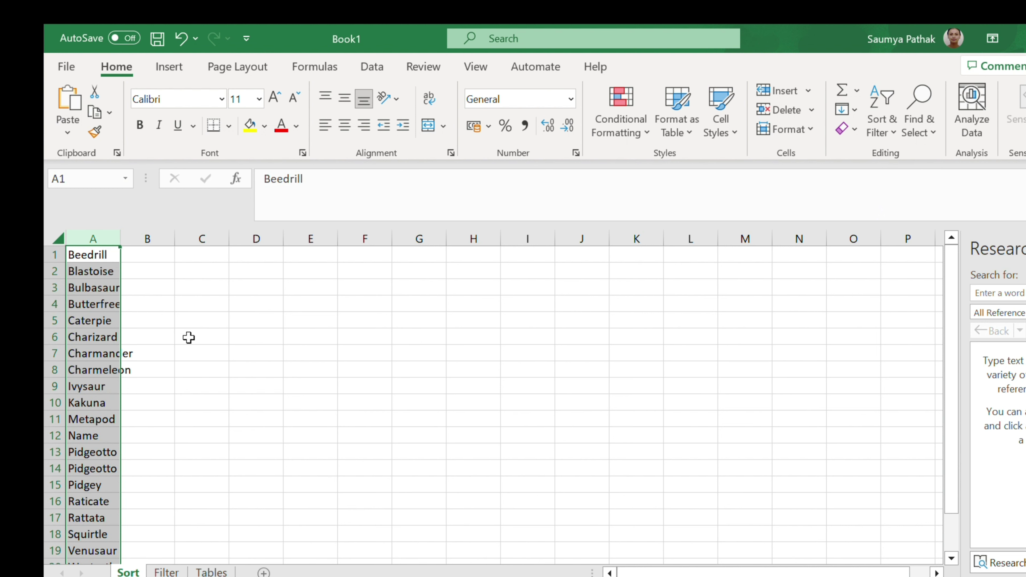
{"action": "scroll", "coordinate": [106, 256], "scroll_direction": "down", "scroll_amount": 2}
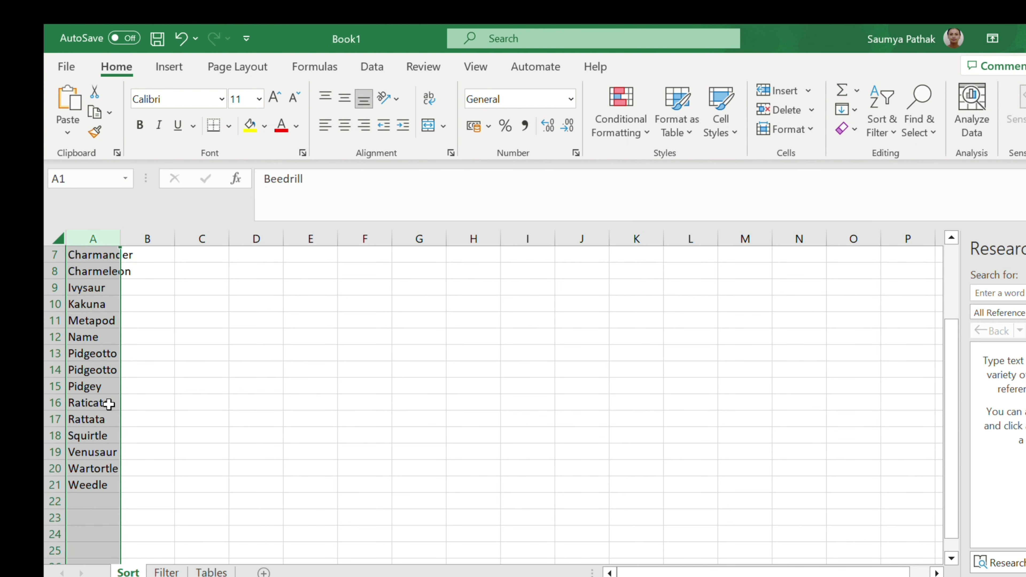
{"action": "scroll", "coordinate": [114, 408], "scroll_direction": "up", "scroll_amount": 2}
- Select the sorted names in column A to review them, then go to the Filter sheet
{"action": "left_click", "coordinate": [193, 297]}
{"action": "left_click_drag", "start_coordinate": [93, 254], "coordinate": [104, 557]}
{"action": "scroll", "coordinate": [145, 500], "scroll_direction": "up", "scroll_amount": 1}
{"action": "scroll", "coordinate": [174, 432], "scroll_direction": "down", "scroll_amount": 2}
{"action": "left_click", "coordinate": [173, 432]}
{"action": "left_click", "coordinate": [166, 571]}
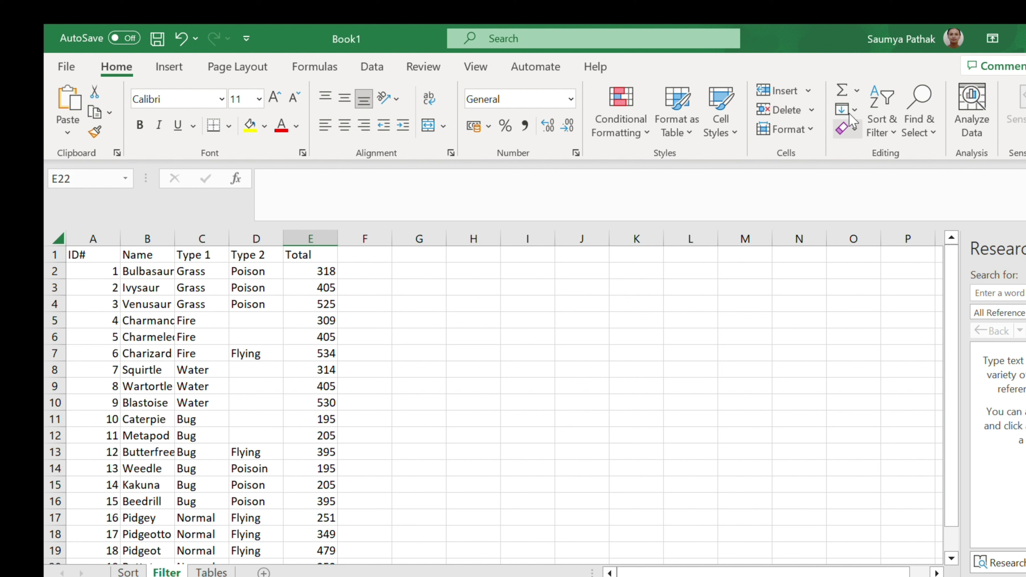
- Add filter dropdowns to the Filter sheet's header row with Ctrl+Shift+L
{"action": "left_click", "coordinate": [49, 262]}
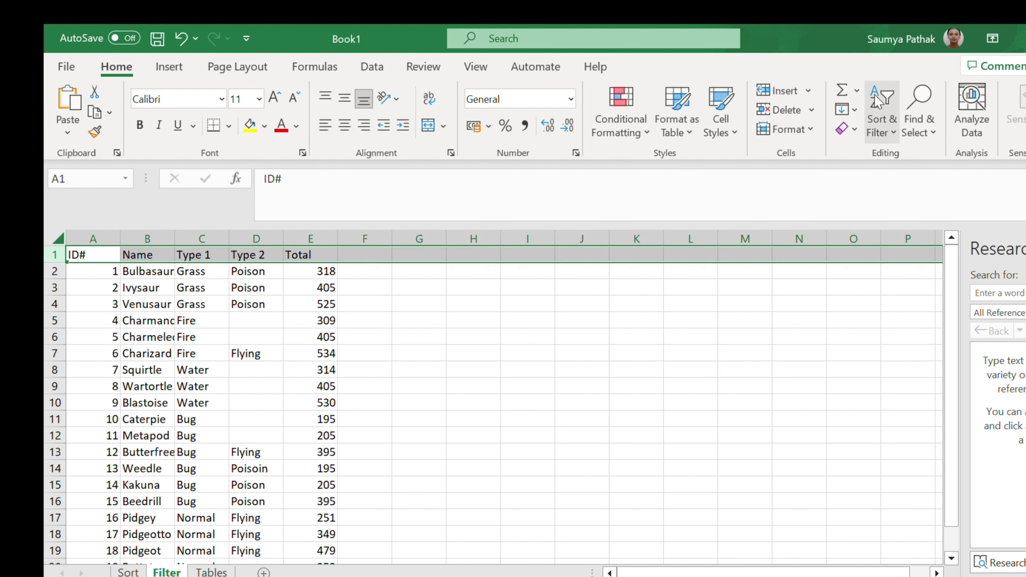
{"action": "key", "text": "ctrl+shift+l"}
{"action": "left_click", "coordinate": [361, 318]}
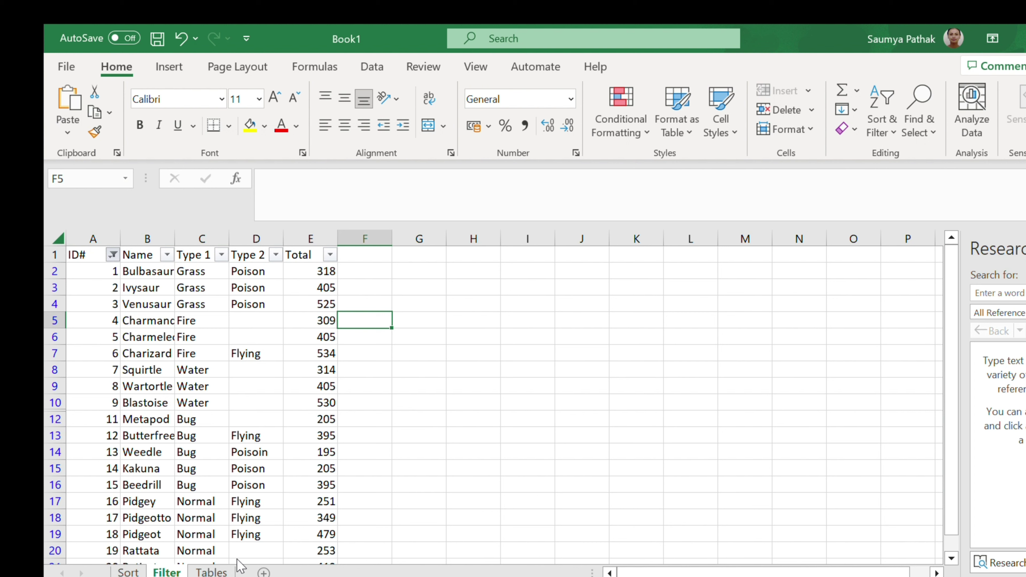
- Undo the ID# filter to restore all rows, then review the blank Type 2 cells
{"action": "key", "text": "ctrl+z"}
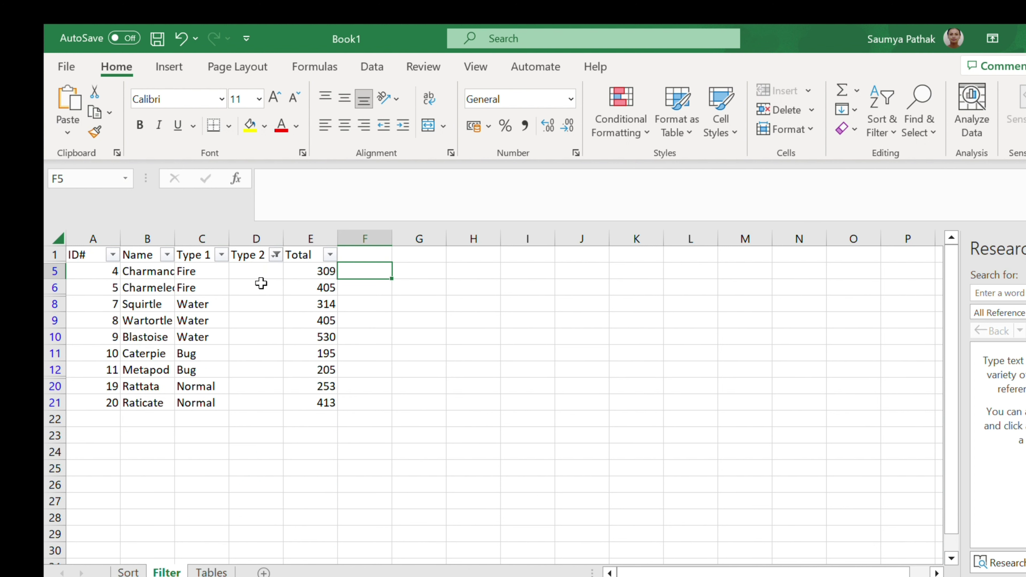
{"action": "left_click_drag", "start_coordinate": [261, 271], "coordinate": [263, 420]}
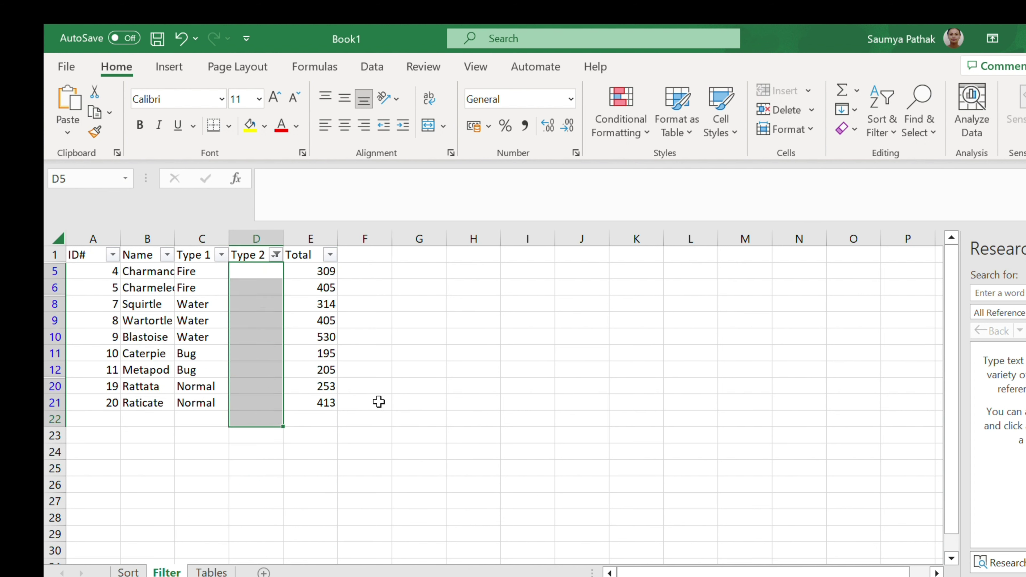
{"action": "left_click", "coordinate": [371, 356]}
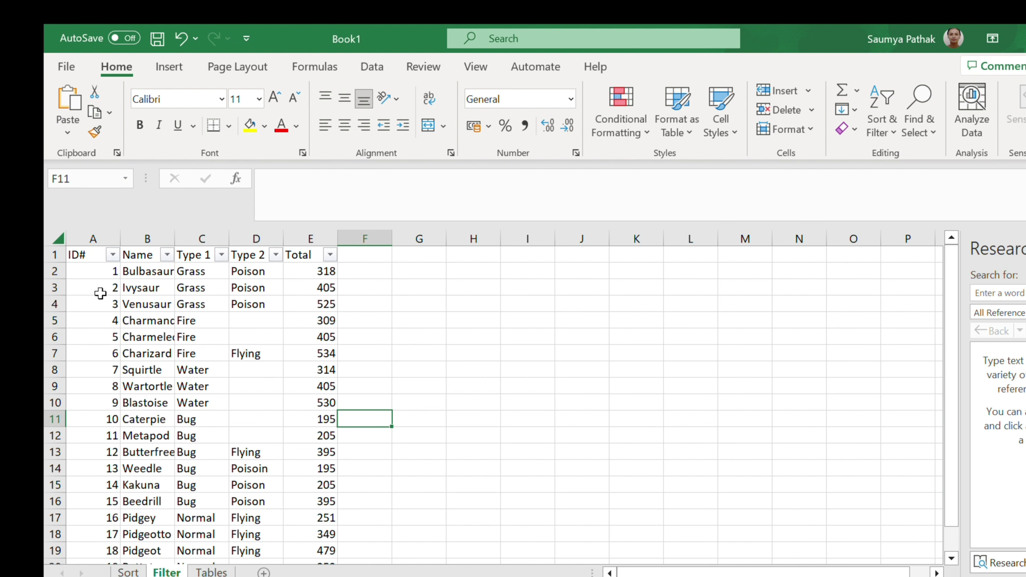
{"action": "left_click_drag", "start_coordinate": [76, 254], "coordinate": [319, 549]}
- On the Tables sheet, convert the data range A1:F22 into a table
{"action": "left_click", "coordinate": [424, 455]}
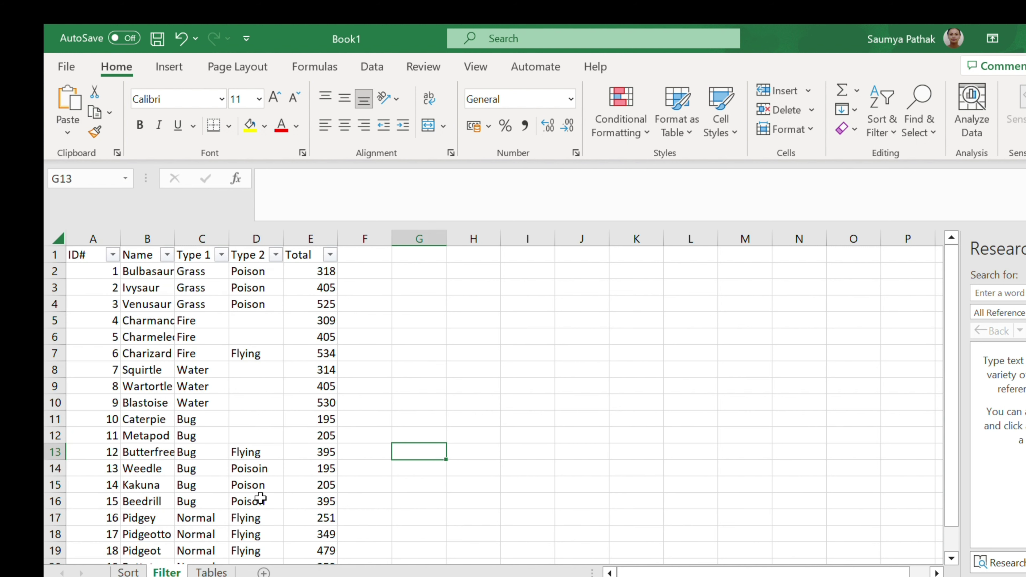
{"action": "left_click", "coordinate": [211, 572]}
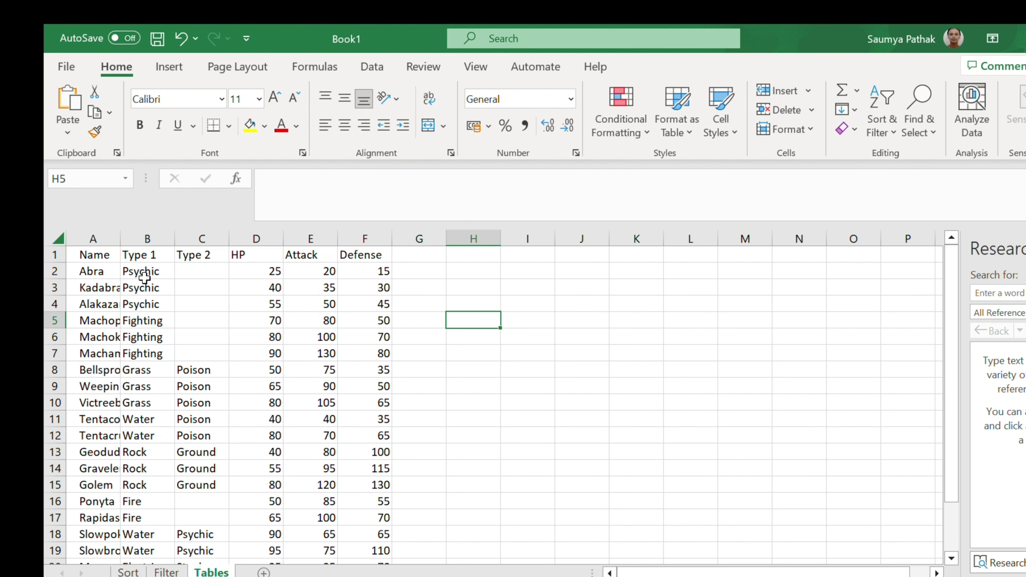
{"action": "left_click_drag", "start_coordinate": [97, 256], "coordinate": [380, 517]}
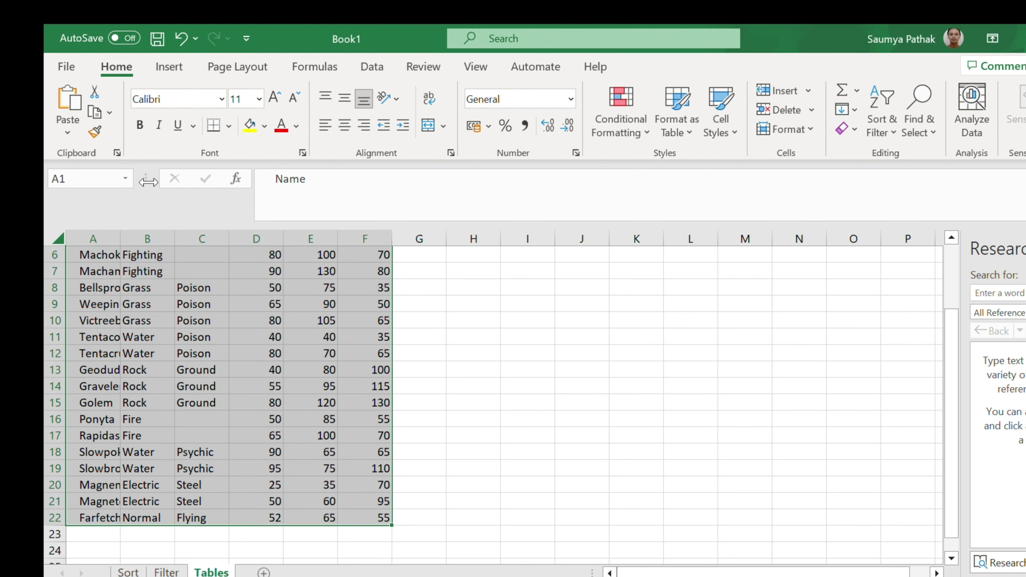
{"action": "left_click", "coordinate": [169, 67]}
{"action": "left_click", "coordinate": [189, 105]}
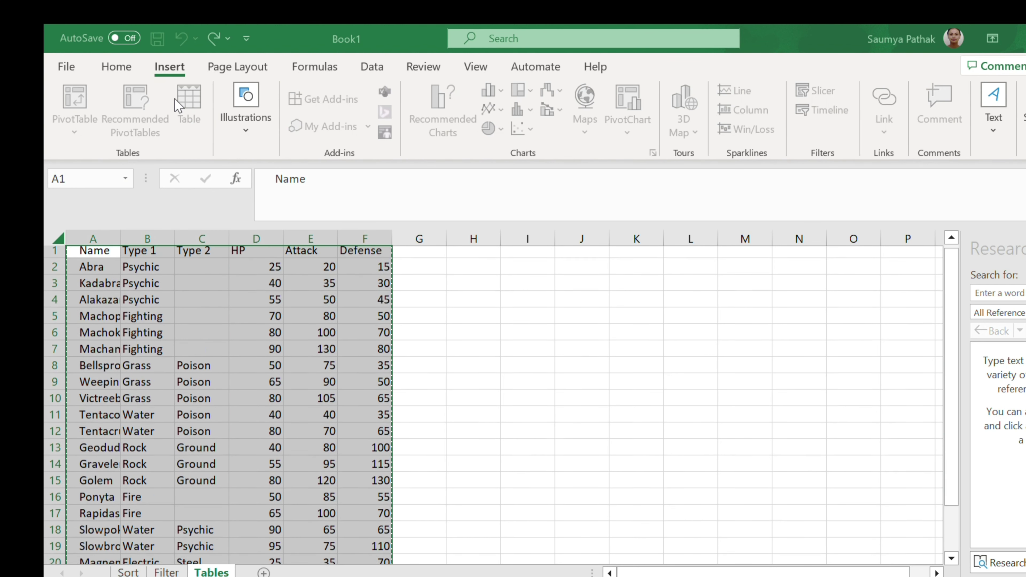
{"action": "key", "text": "Return"}
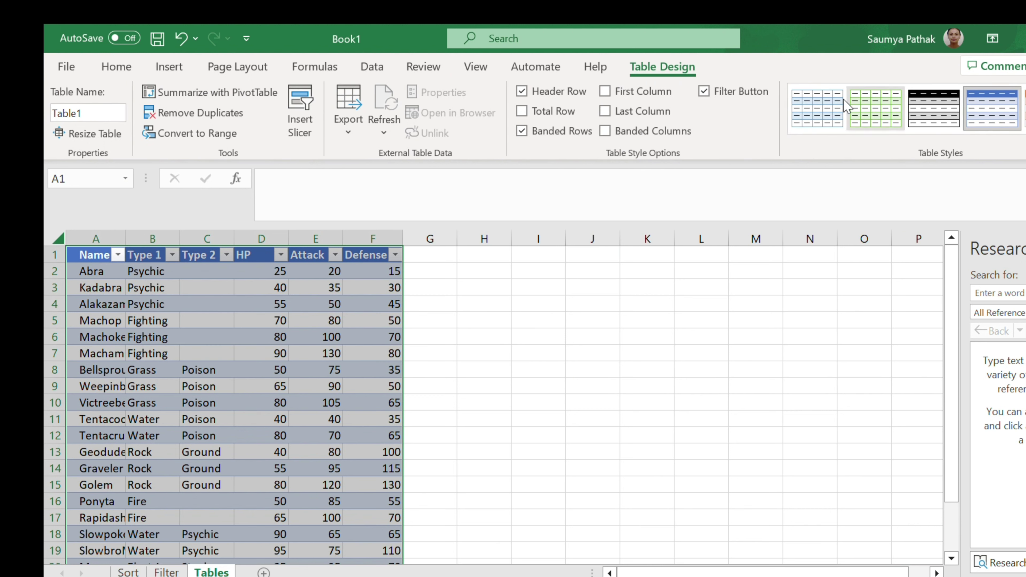
- Give the table the black-header banded style after trying green and blue banding
{"action": "left_click", "coordinate": [876, 108]}
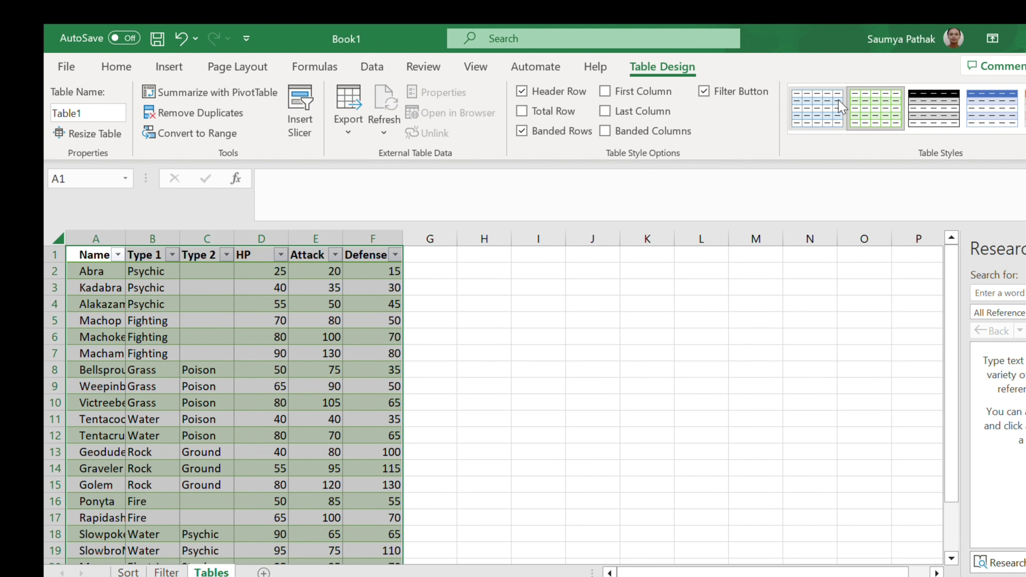
{"action": "left_click", "coordinate": [817, 108]}
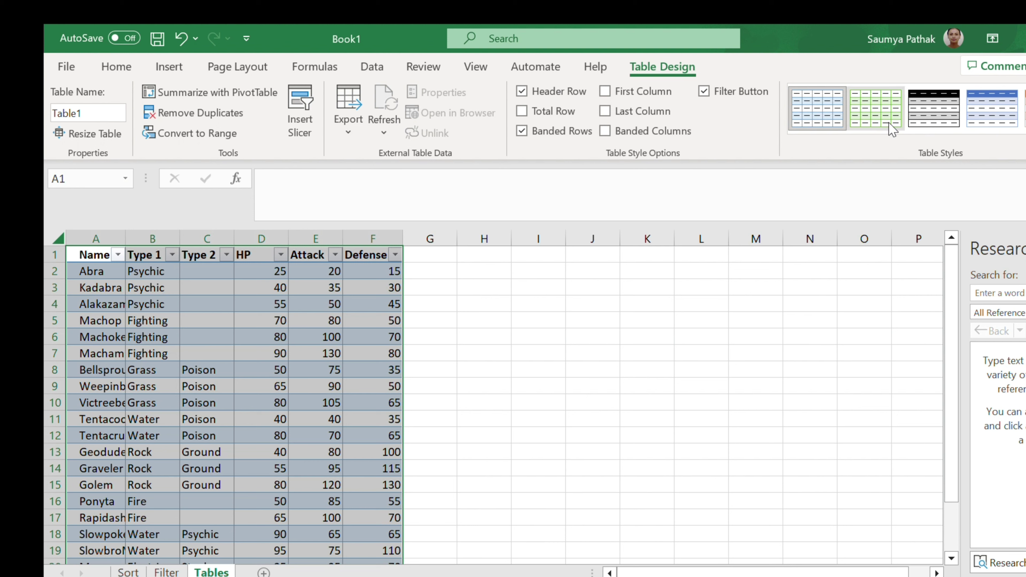
{"action": "left_click", "coordinate": [934, 108]}
{"action": "left_click", "coordinate": [430, 385]}
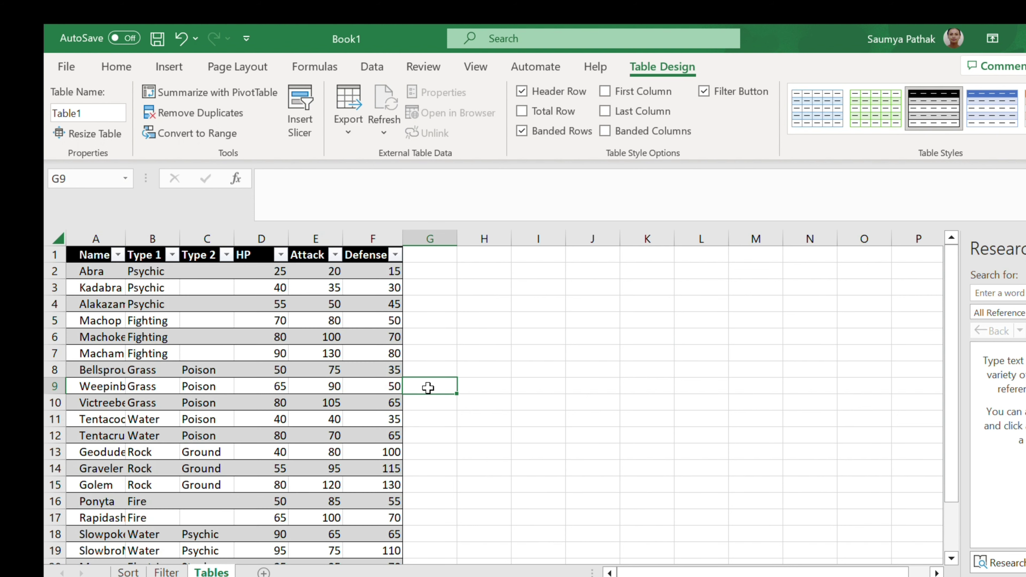
{"action": "left_click_drag", "start_coordinate": [93, 255], "coordinate": [371, 534]}
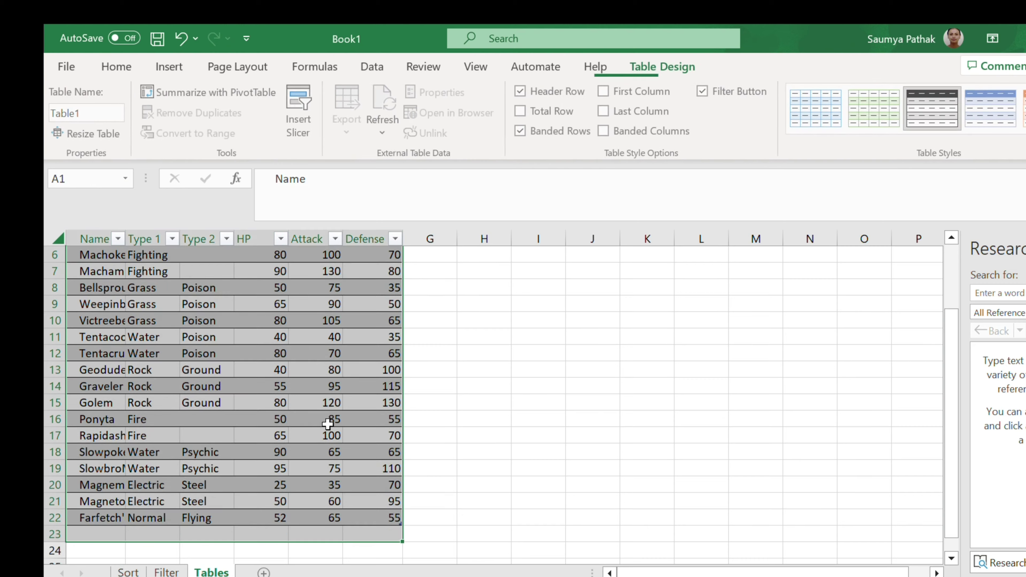
{"action": "left_click", "coordinate": [169, 66]}
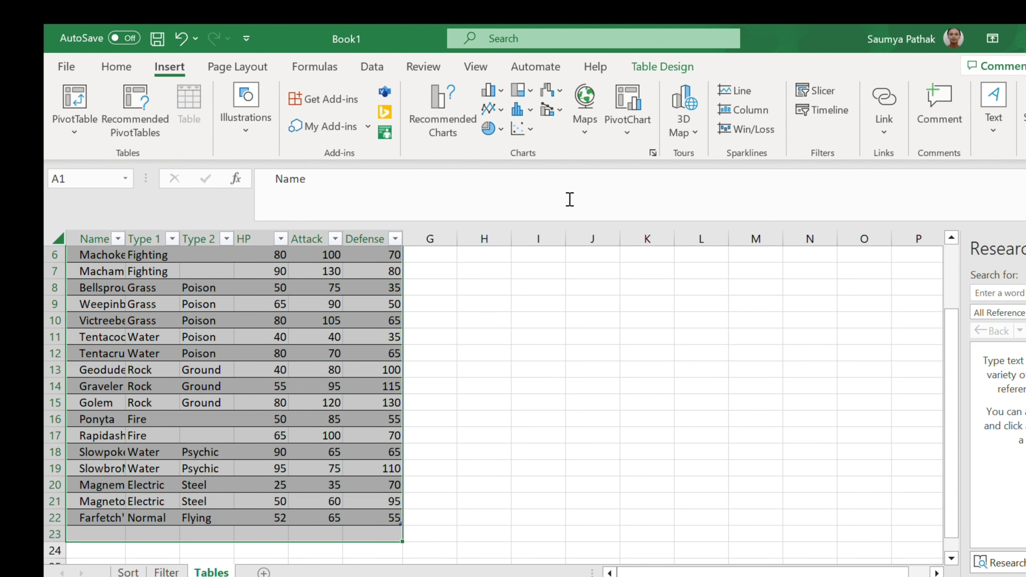
- Type 'anks for watching' after 'Th' in Word, correcting the 'fot' typo
{"action": "scroll", "coordinate": [495, 268], "scroll_direction": "up", "scroll_amount": 2}
{"action": "left_click", "coordinate": [496, 421]}
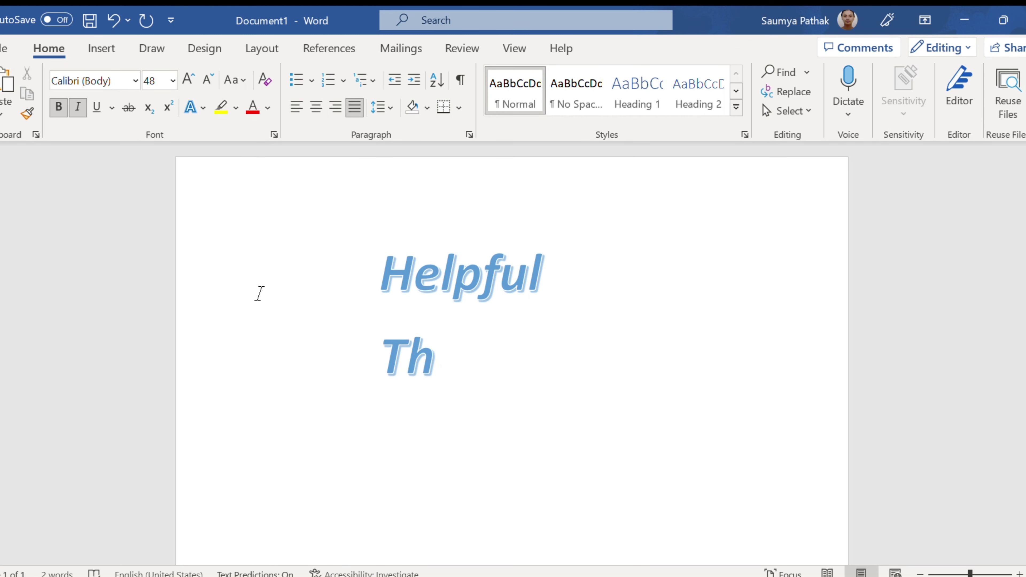
{"action": "type", "text": "an"}
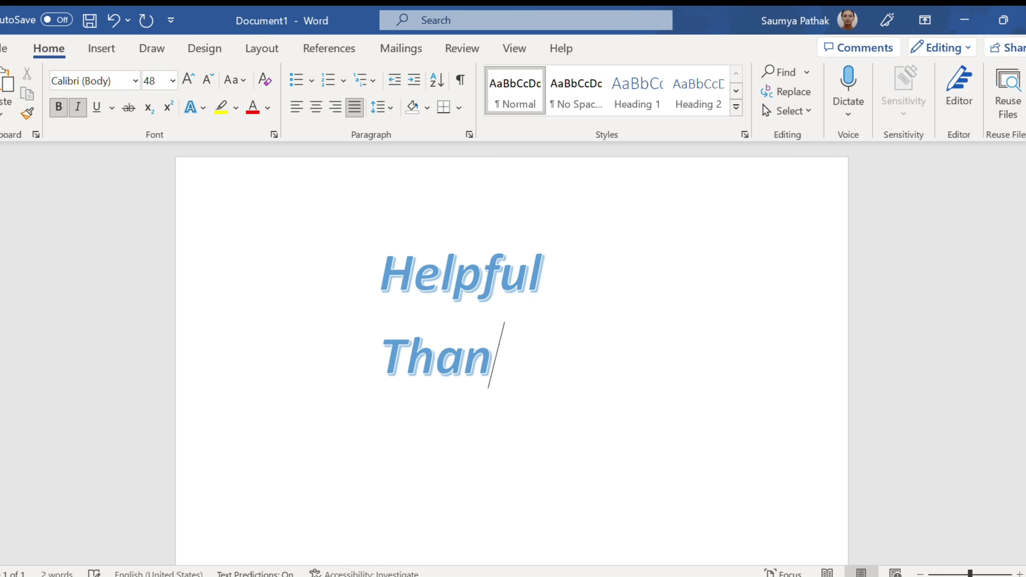
{"action": "type", "text": "ks fot"}
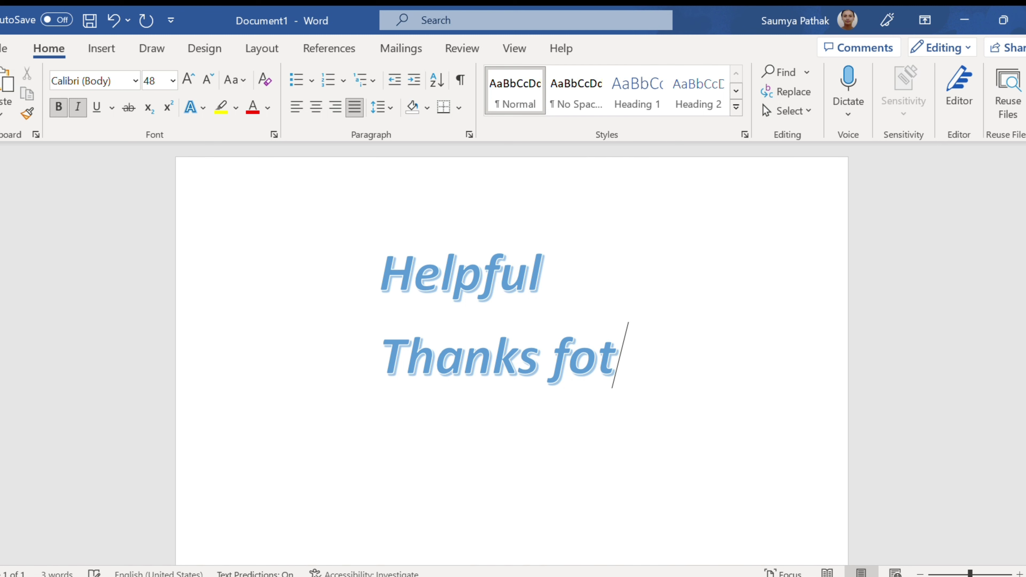
{"action": "key", "text": "BackSpace"}
{"action": "type", "text": "r watch"}
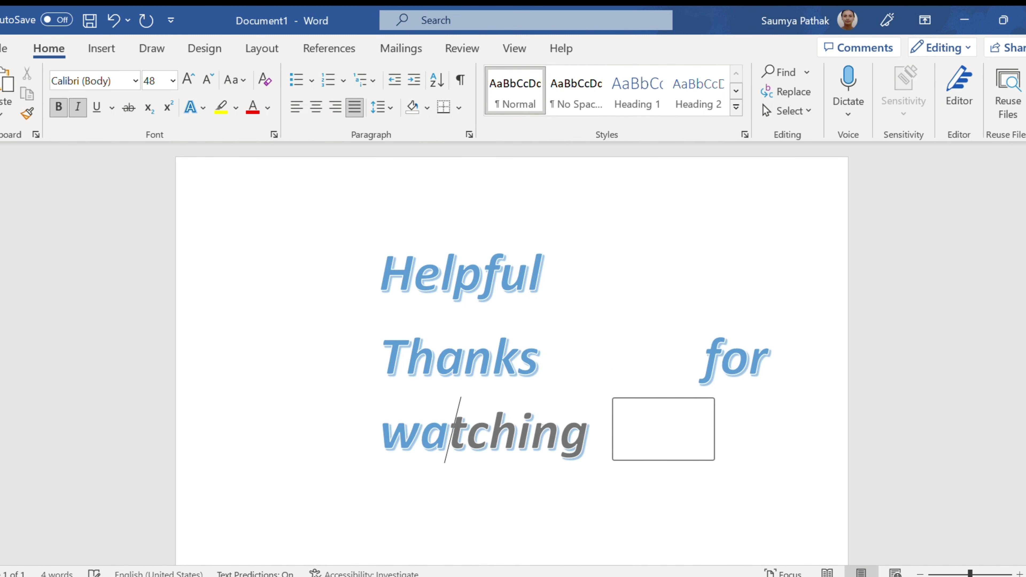
{"action": "type", "text": "ing"}
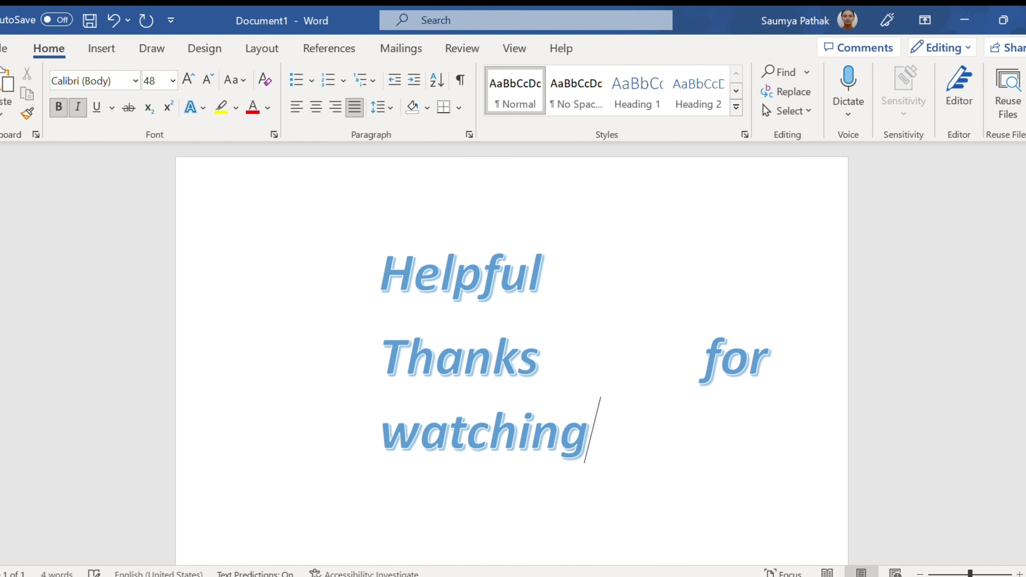